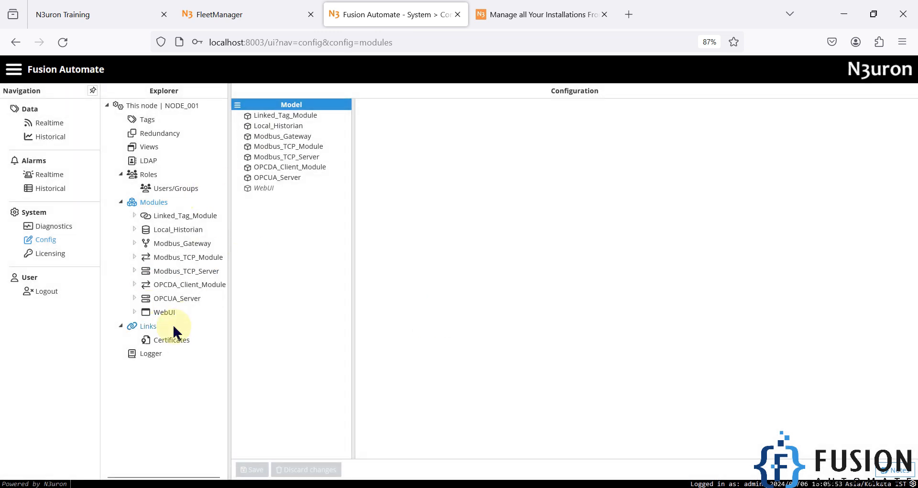
Create a new module named Fleet_Manager of type FleetManagerClient and save it
click(237, 105)
click(270, 123)
text(Fleet_Manager)
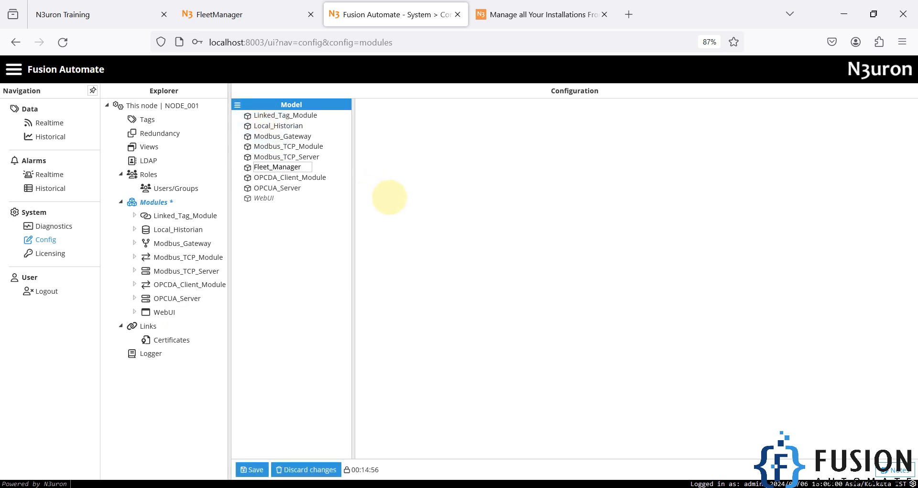
key(Return)
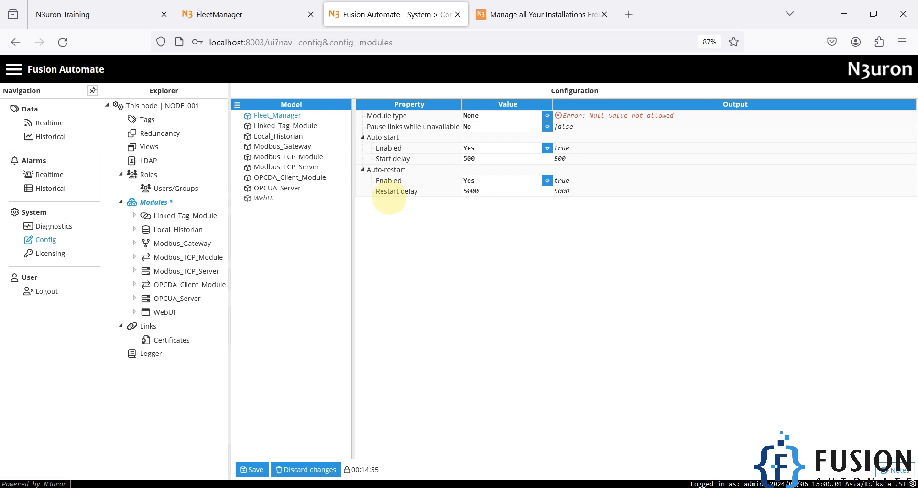
click(547, 116)
scroll(527, 210, down, 5)
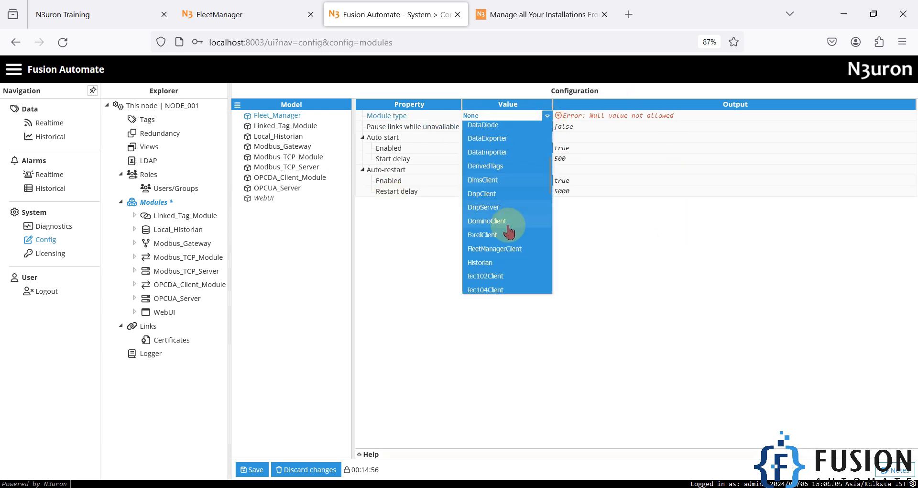
click(499, 252)
click(263, 465)
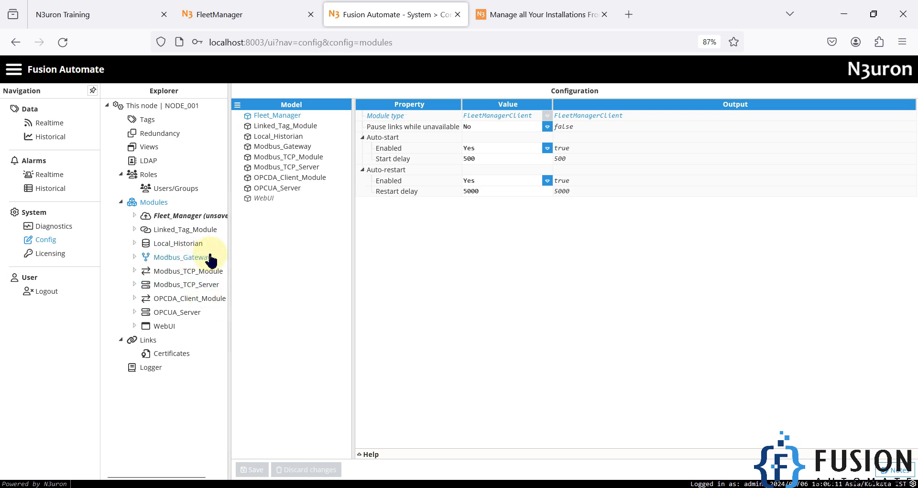
Widen the Explorer and open Fleet_Manager's settings, starting to edit the Token value
drag(228, 251, 298, 244)
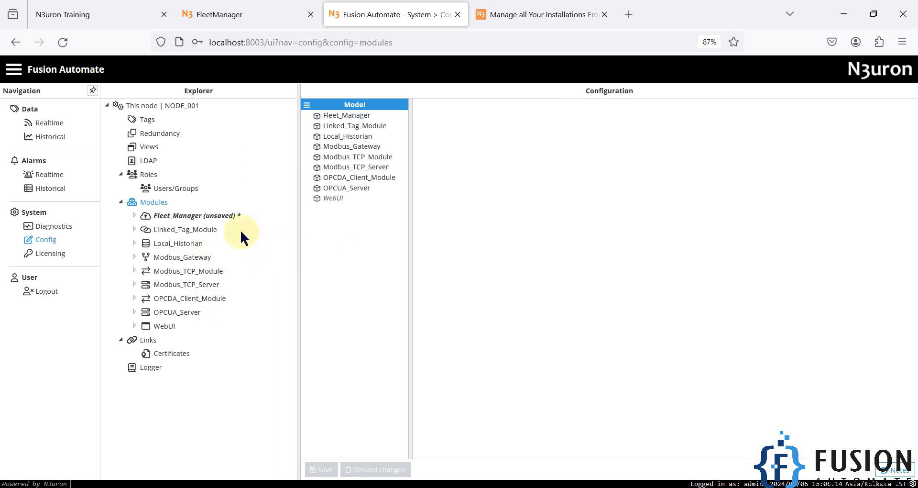
click(214, 219)
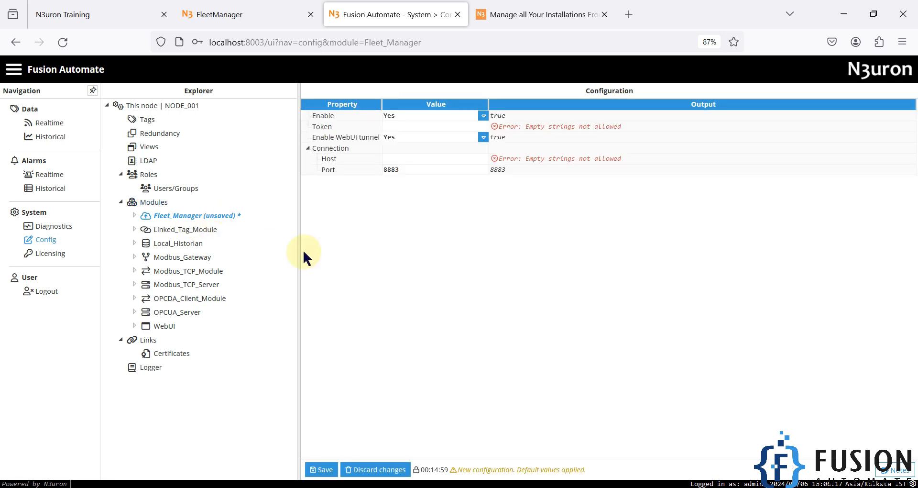
click(404, 122)
click(404, 122)
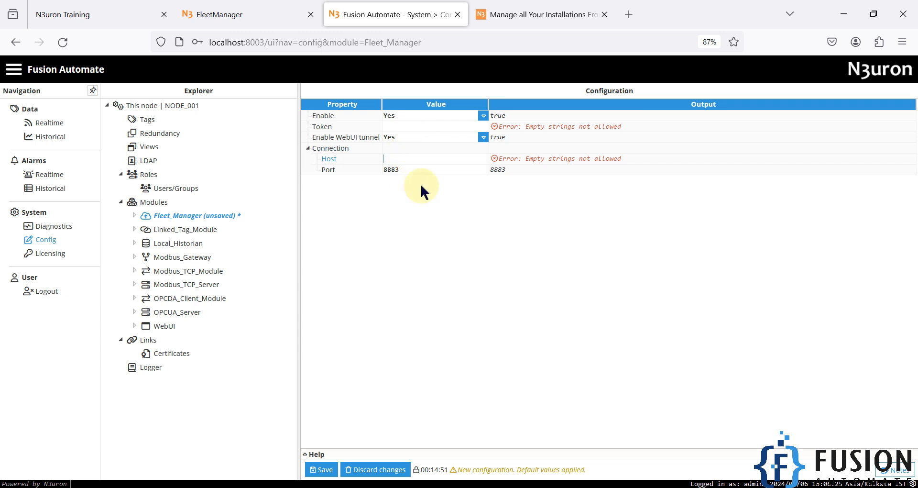
On the myfleet FleetManager site, add a workspace named N3uron_WS
click(254, 13)
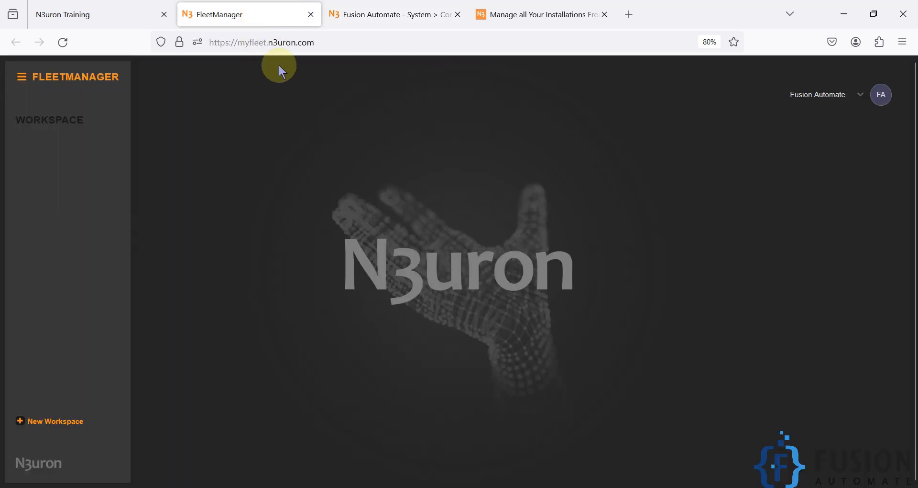
click(96, 7)
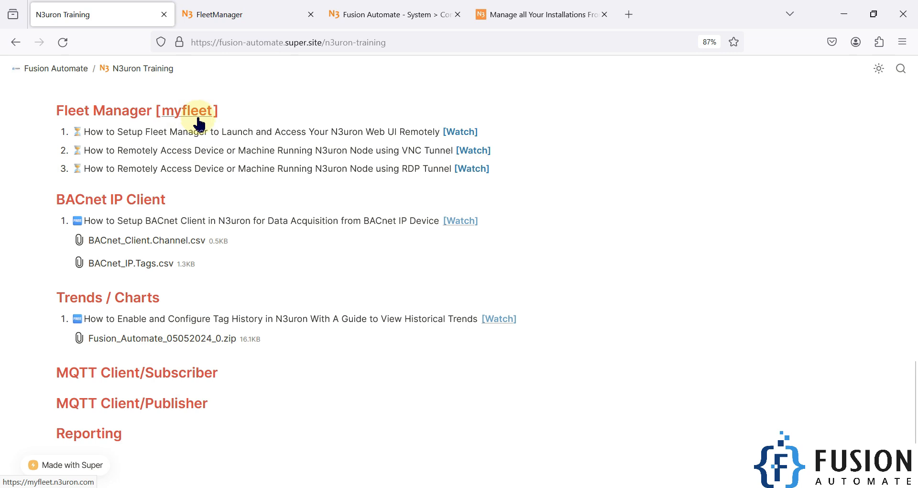
click(225, 14)
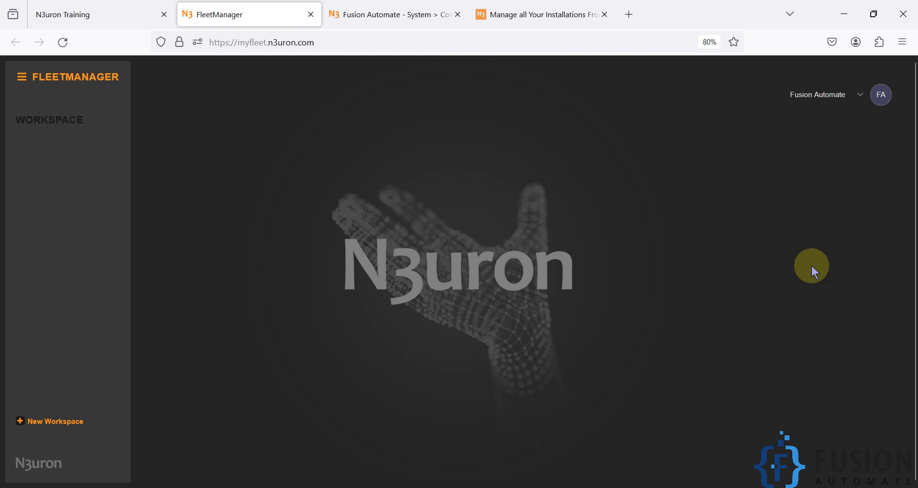
click(48, 427)
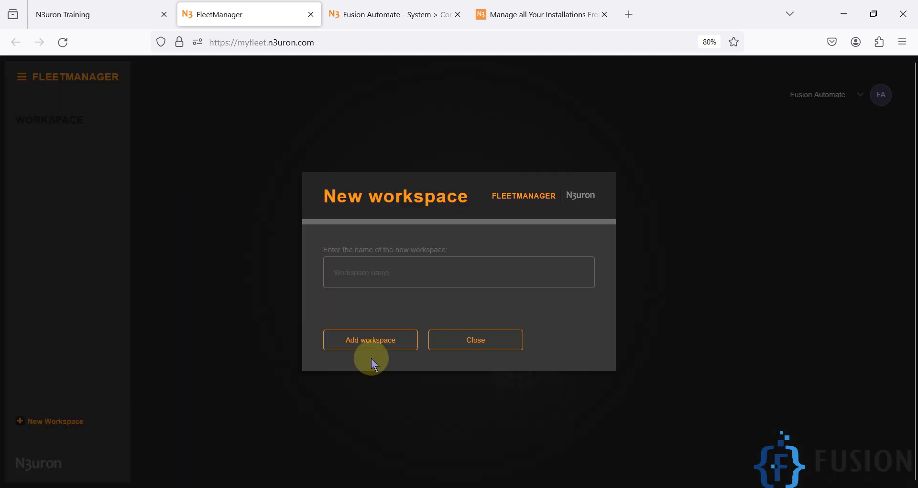
click(440, 279)
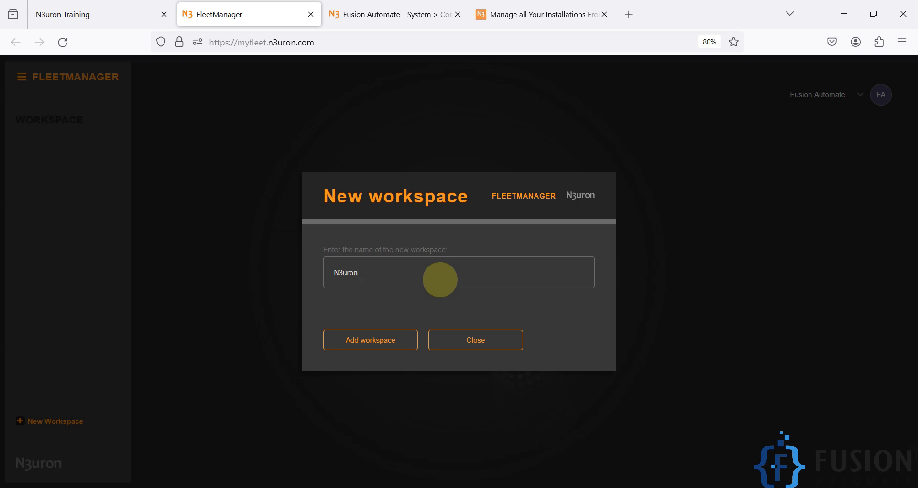
click(399, 342)
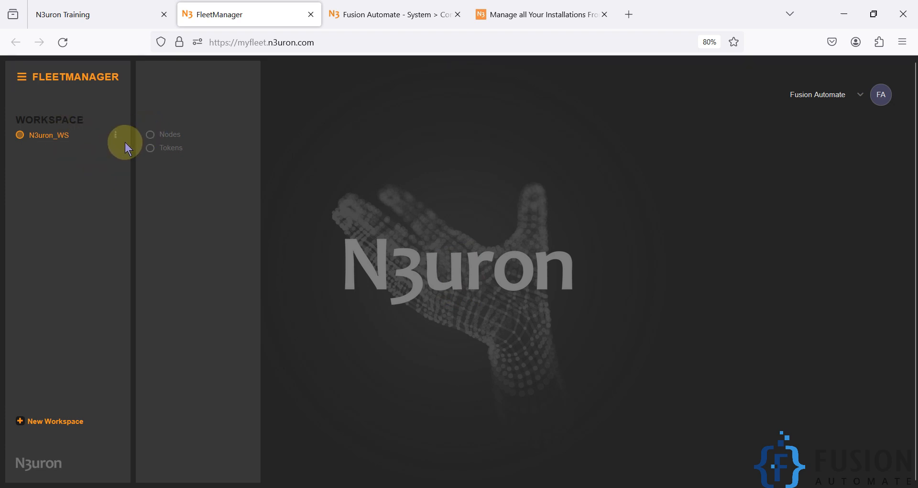
Add a token named Local_N3uron_WebUI_Node in the workspace's Tokens list
click(172, 152)
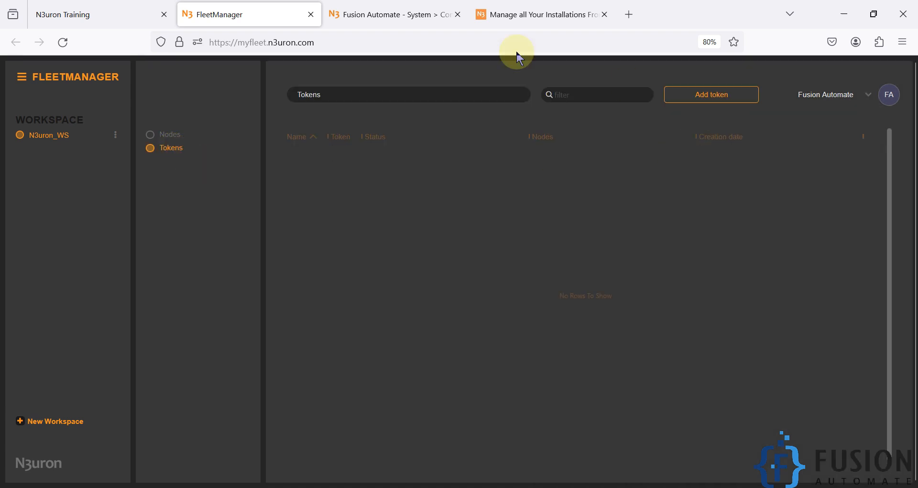
click(409, 11)
click(412, 125)
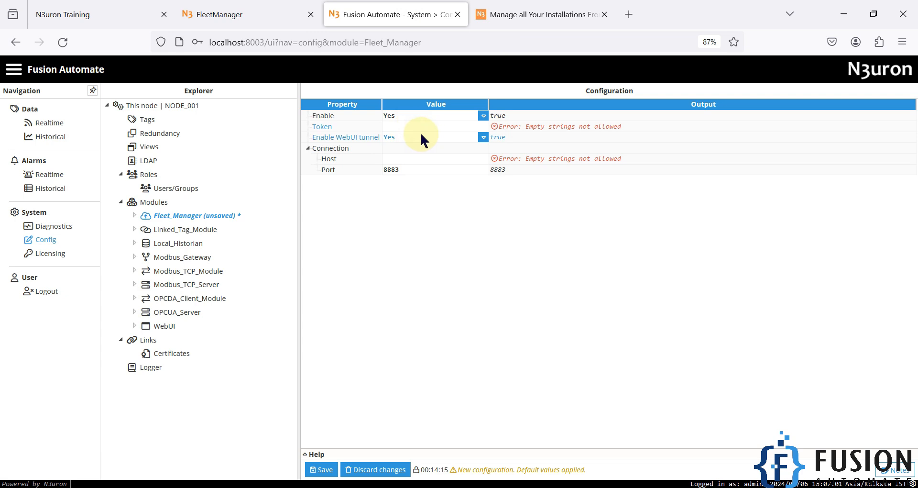
click(287, 7)
click(736, 108)
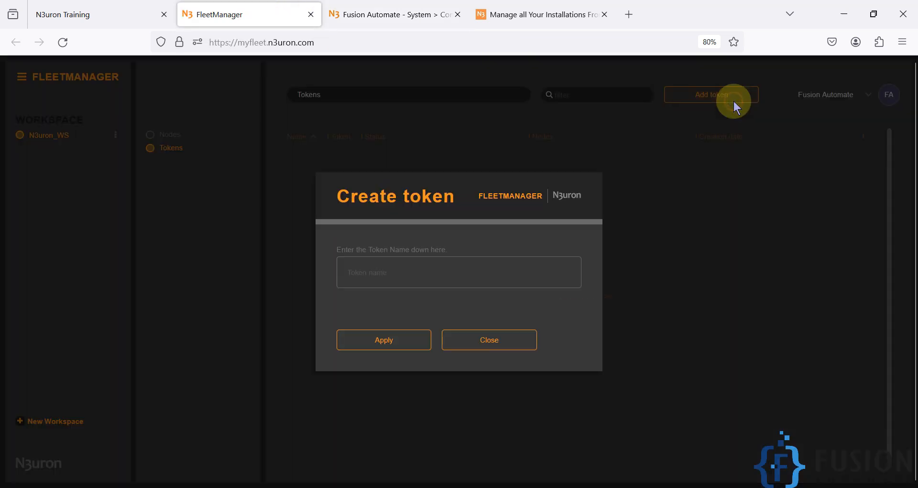
click(454, 276)
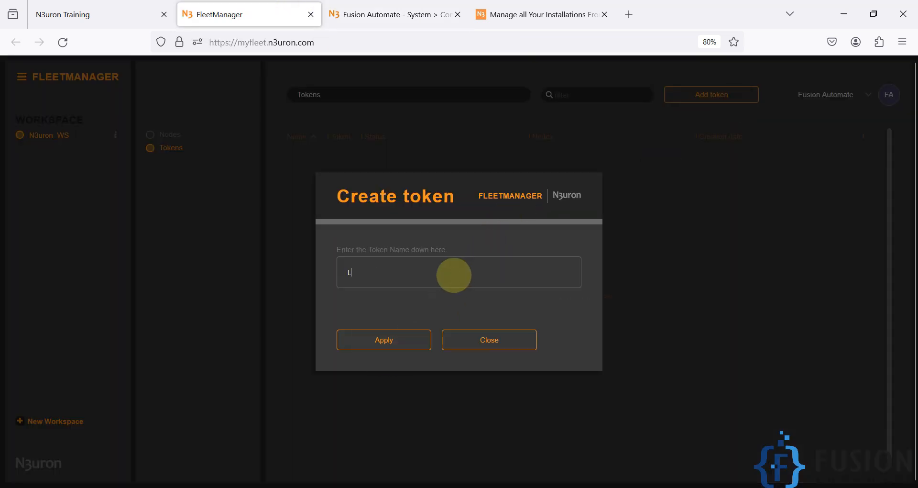
text(Local_N3uron_WebUI_Node)
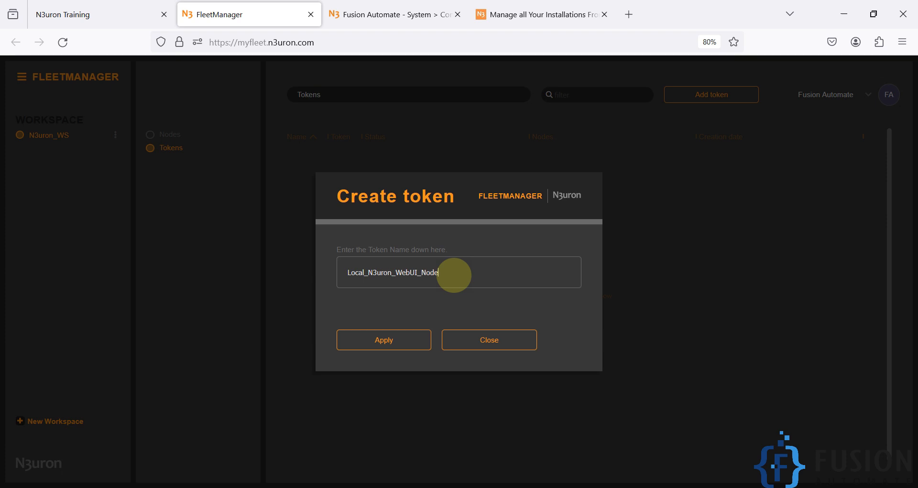
click(419, 346)
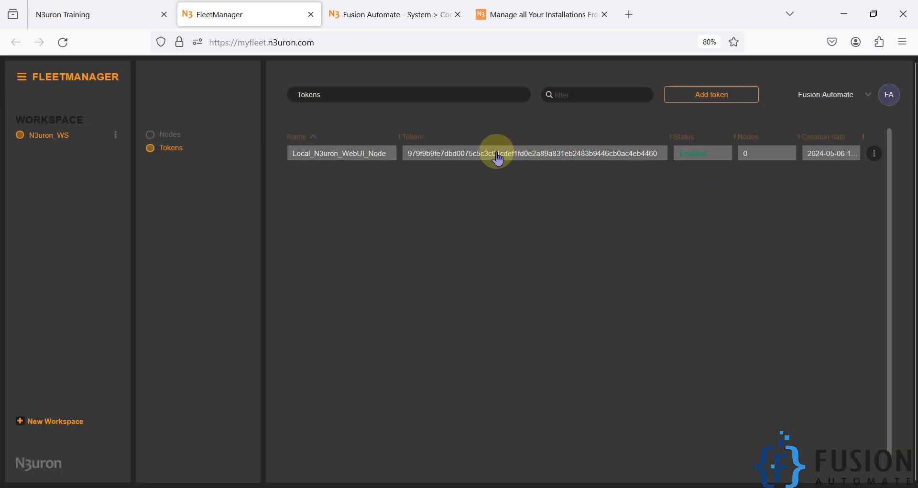
Open the new token's details, copy its value, and return to the Fleet_Manager configuration
click(530, 161)
drag(570, 195, 289, 206)
key(ctrl+c)
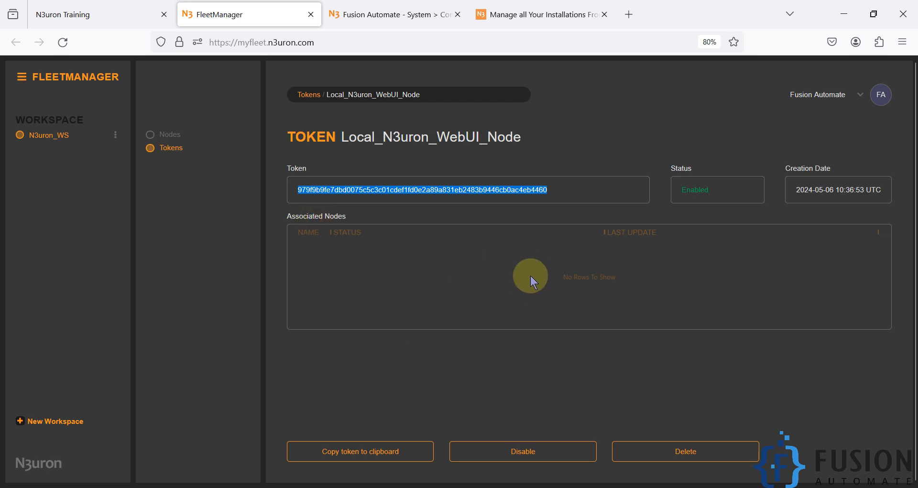
click(365, 452)
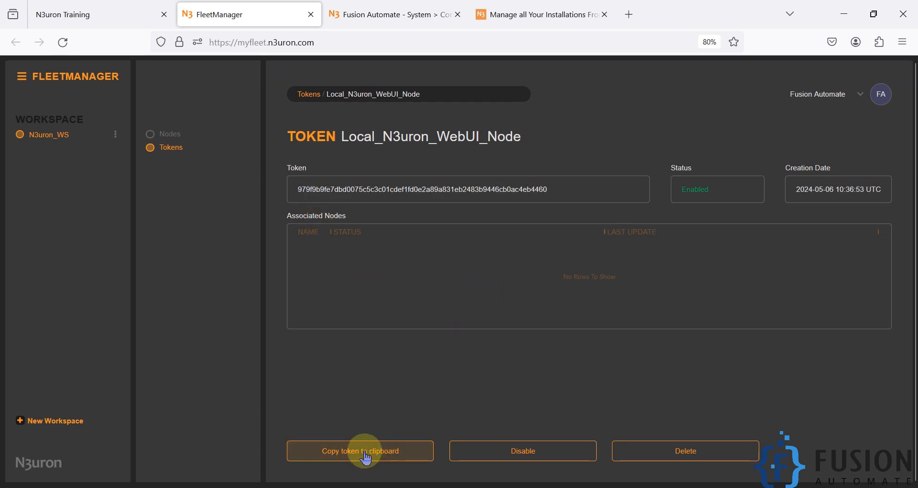
click(411, 12)
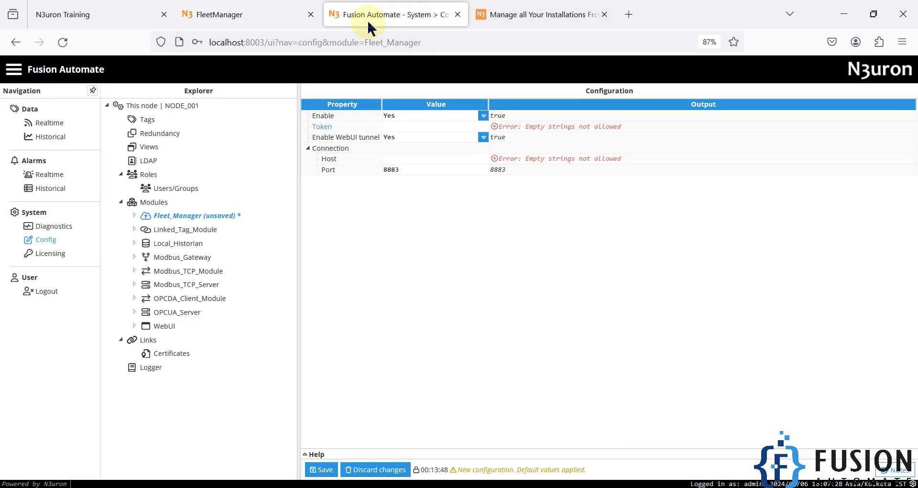
Paste the copied token into Token and myfleet.n3uron.com into Host
click(422, 126)
key(ctrl+v)
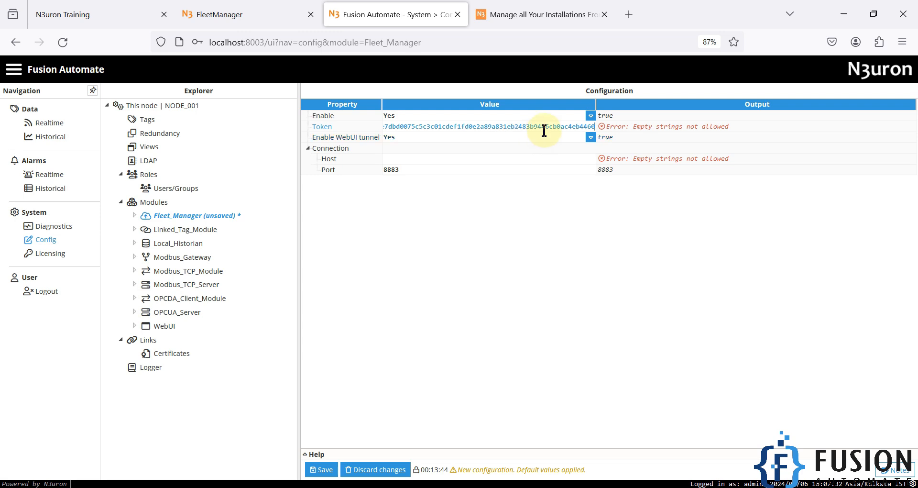
click(391, 160)
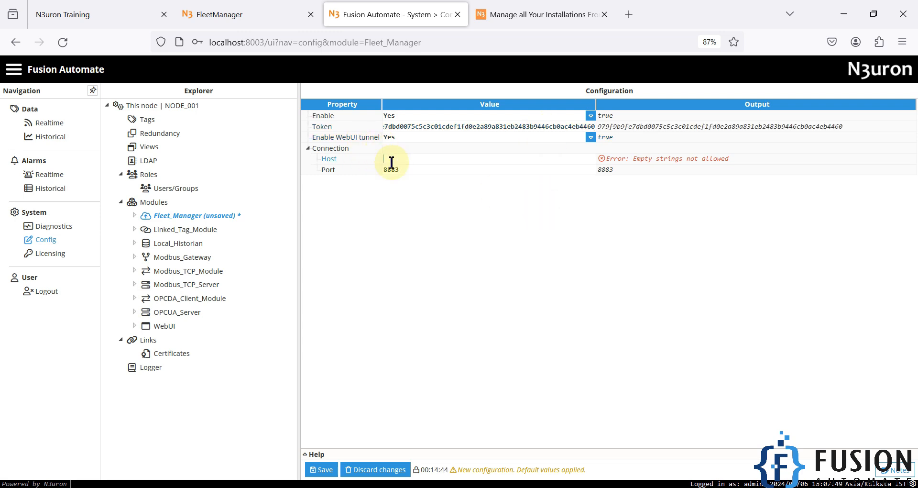
click(266, 16)
key(ctrl+c)
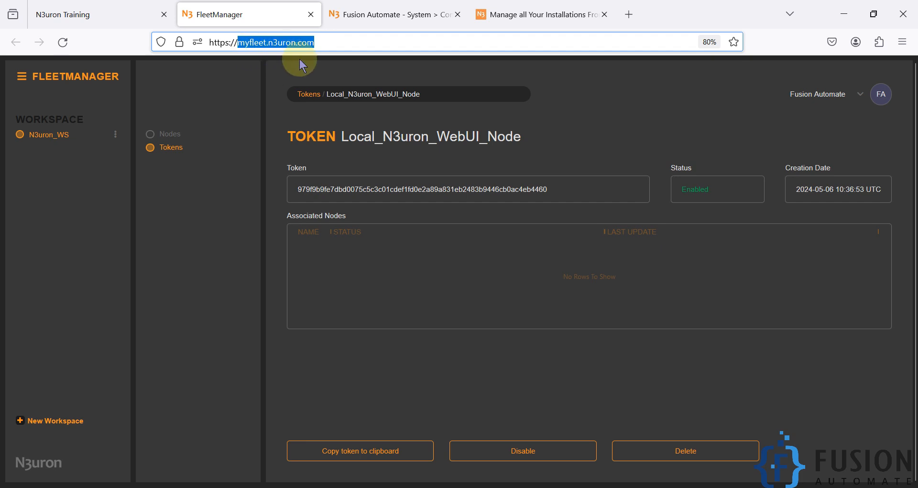
click(350, 15)
key(ctrl+v)
click(482, 316)
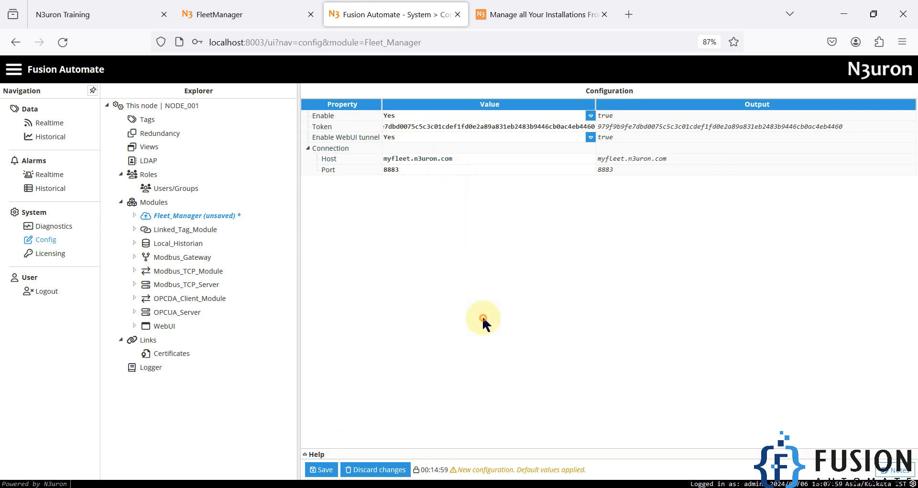
Save the Fleet_Manager settings and confirm restarting the module
click(322, 470)
click(430, 295)
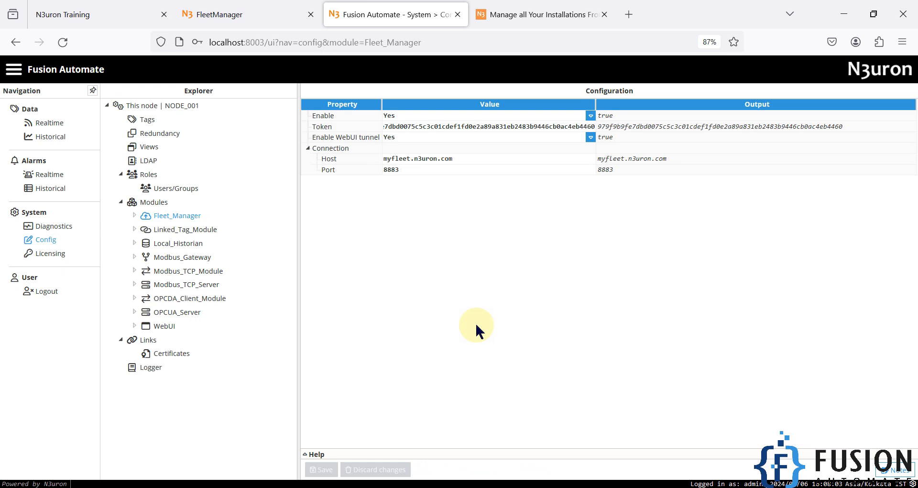
click(237, 16)
Reload FleetManager, check the Local_N3uron_WebUI_Node token details, then return to the local WebUI
click(420, 258)
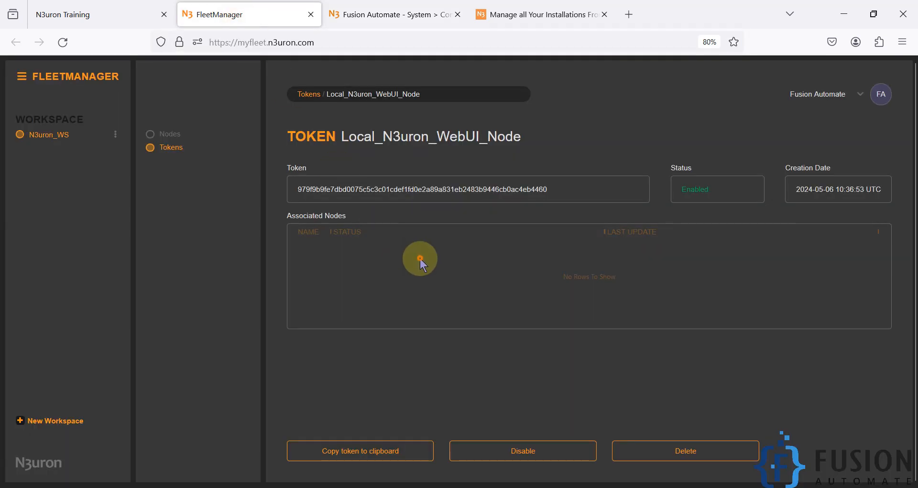
click(62, 42)
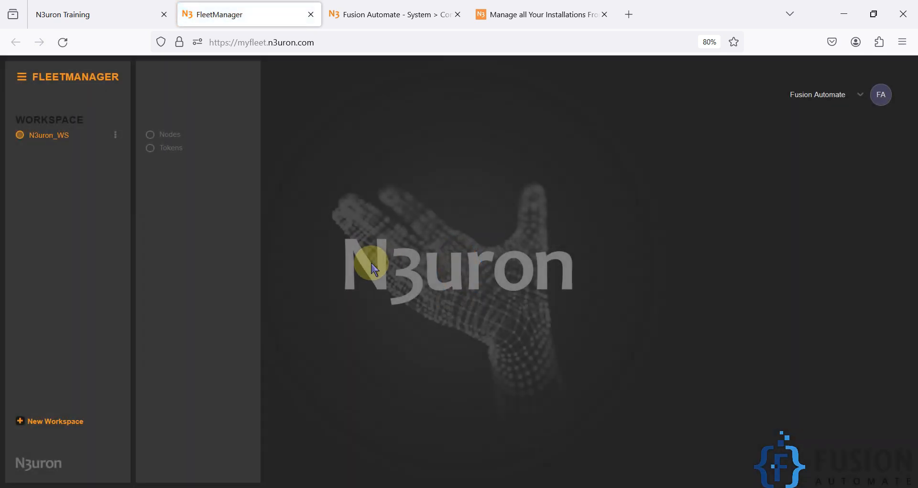
click(172, 148)
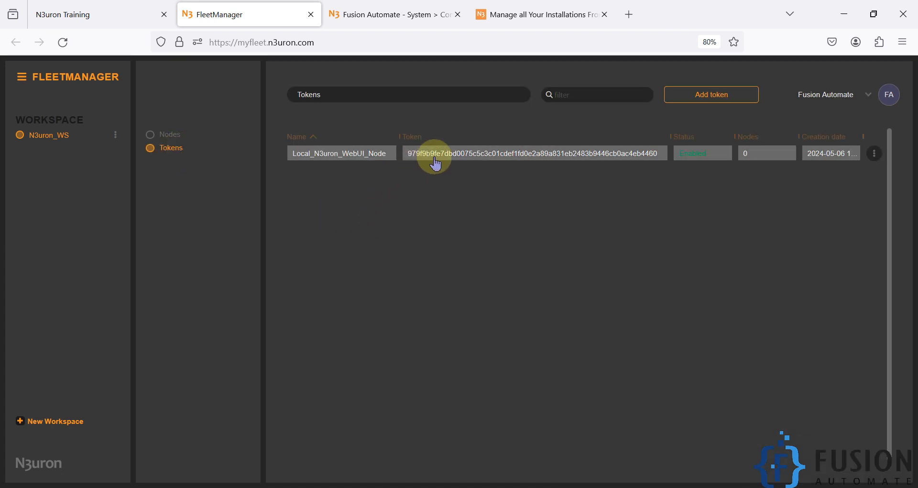
click(436, 158)
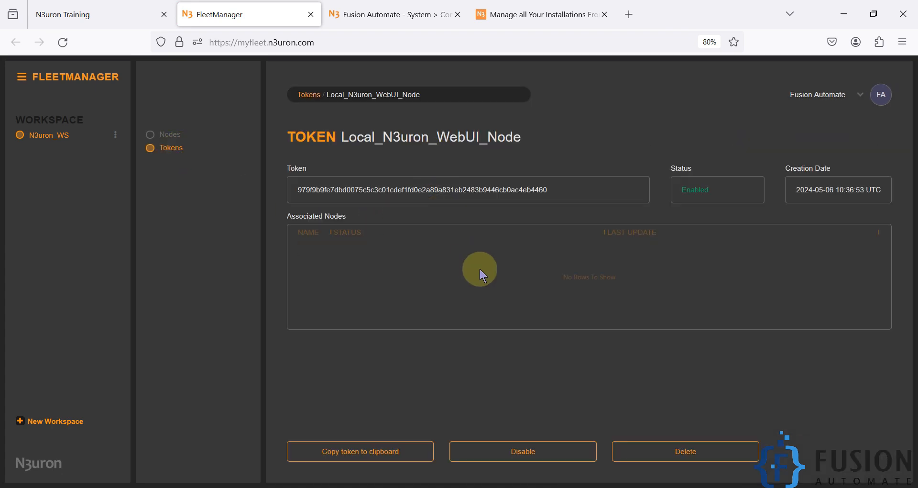
click(397, 7)
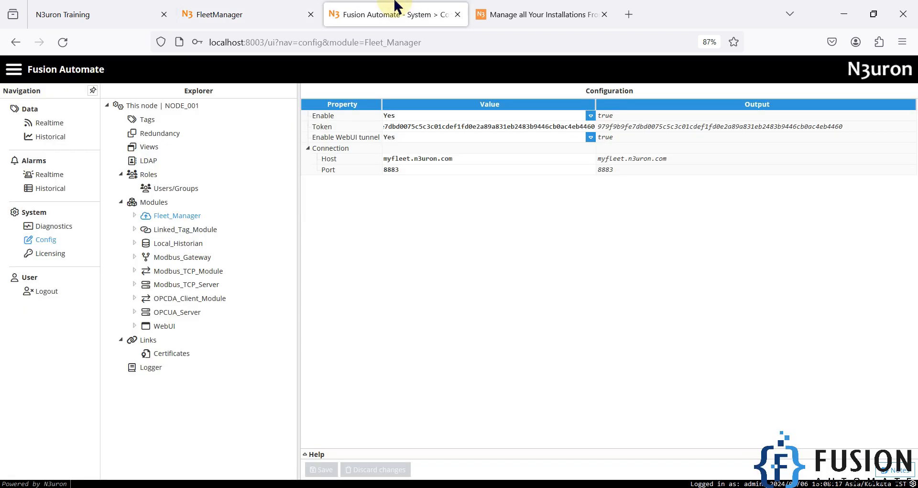
Start the Fleet_Manager module from Diagnostics > Modules
click(53, 228)
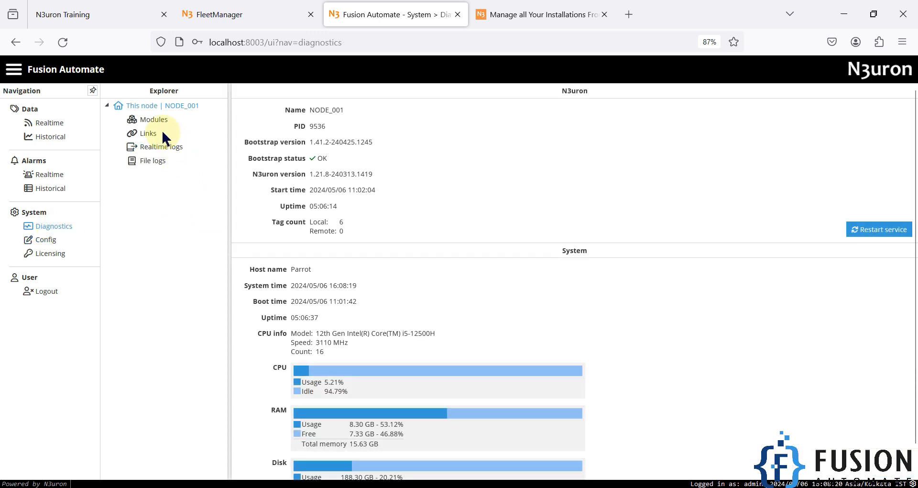
click(162, 123)
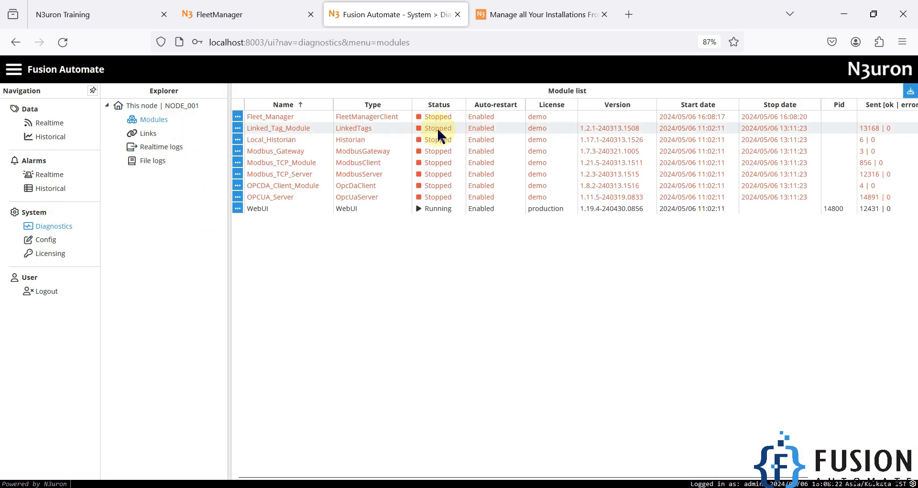
right_click(432, 116)
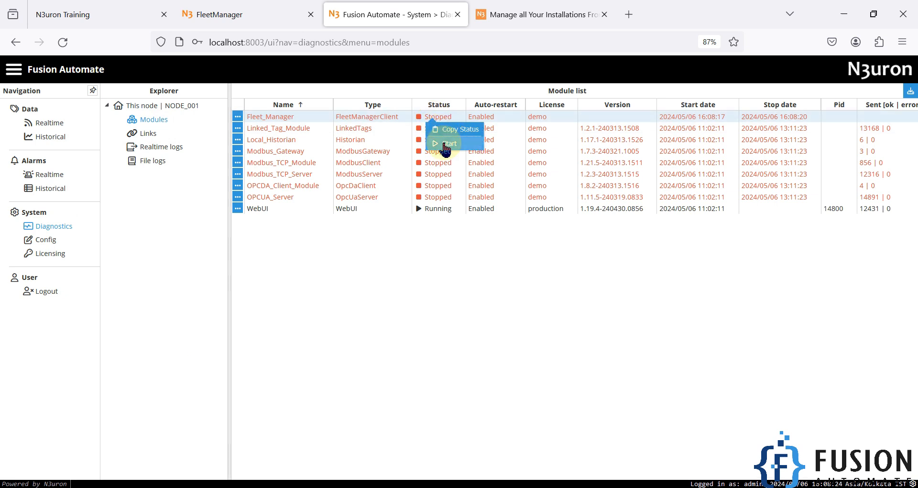
click(445, 144)
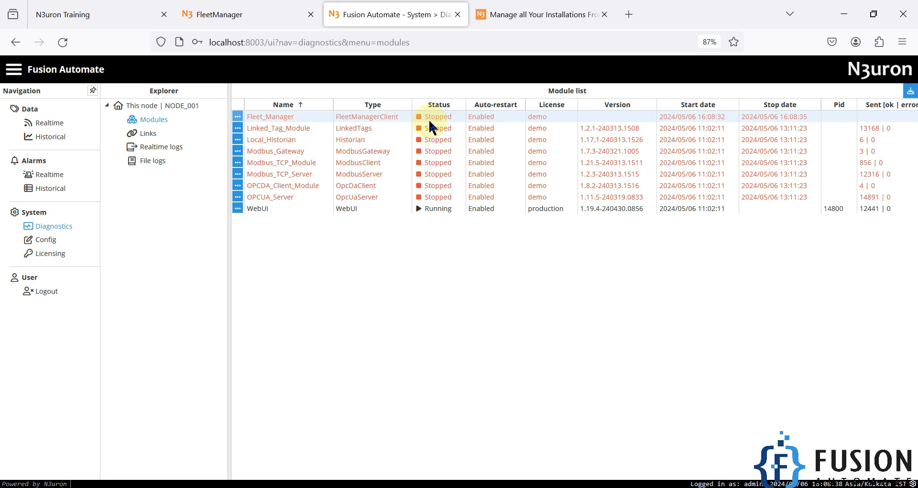
Load the file logs filtered to Fleet_Manager only, excluding bootstrap
click(155, 162)
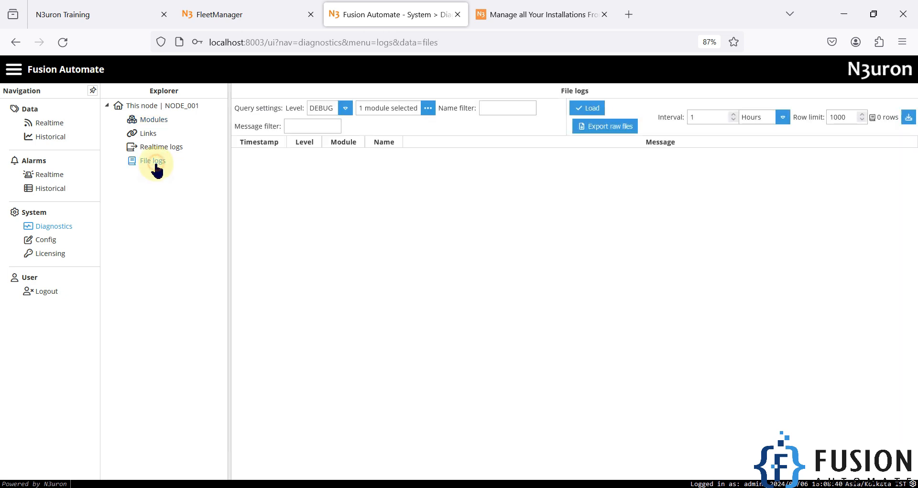
click(428, 107)
click(431, 236)
click(422, 227)
click(437, 339)
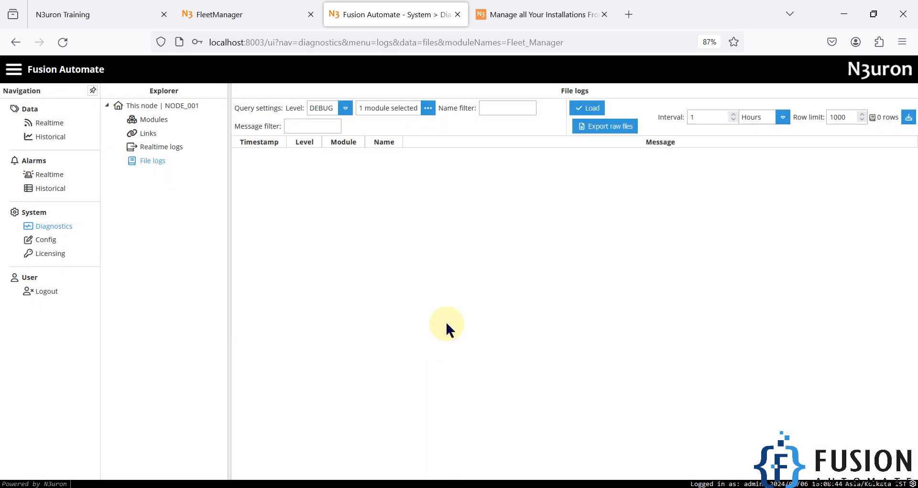
click(591, 108)
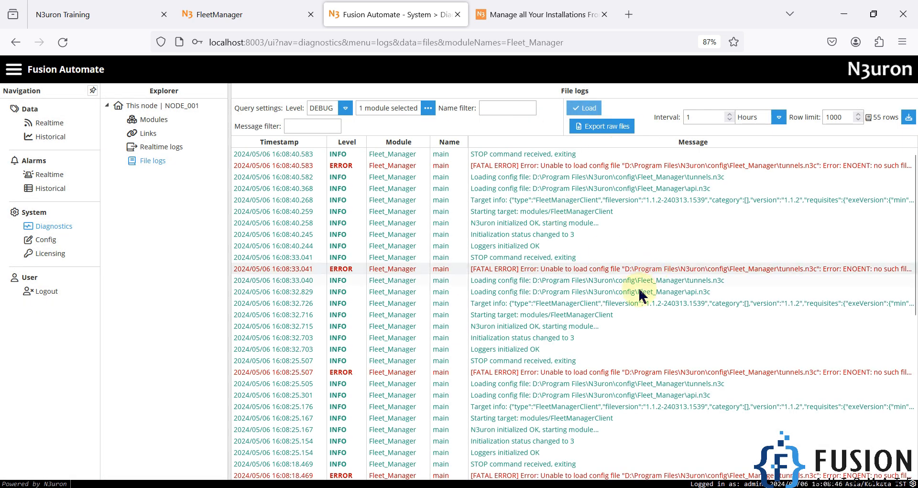
Show the full 16:08:33 error message and copy the Fleet_Manager config folder path
right_click(673, 270)
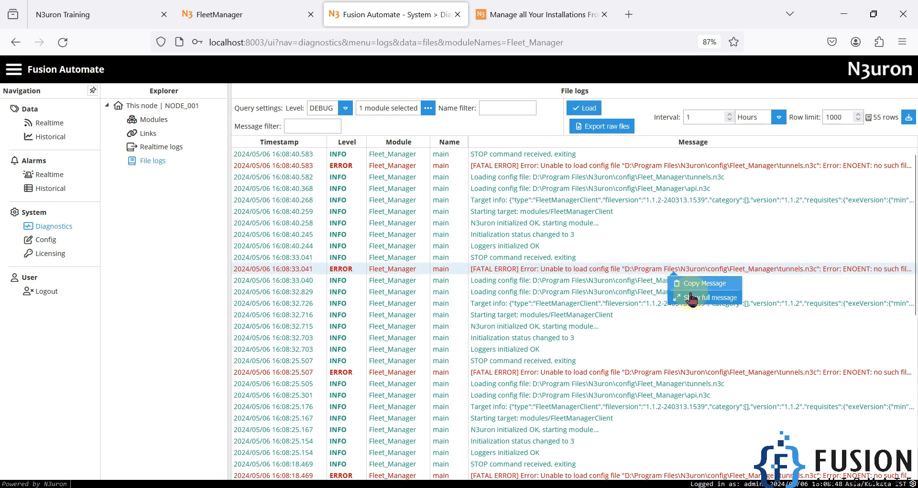
click(694, 295)
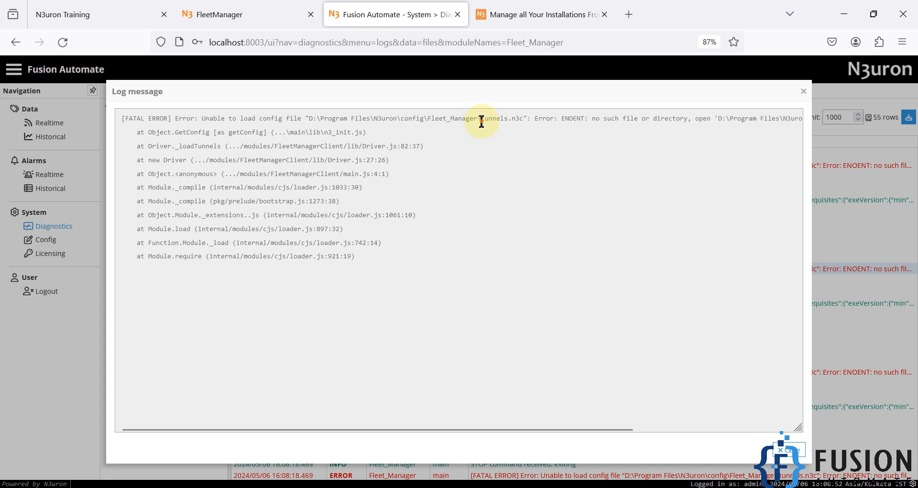
drag(481, 121, 524, 124)
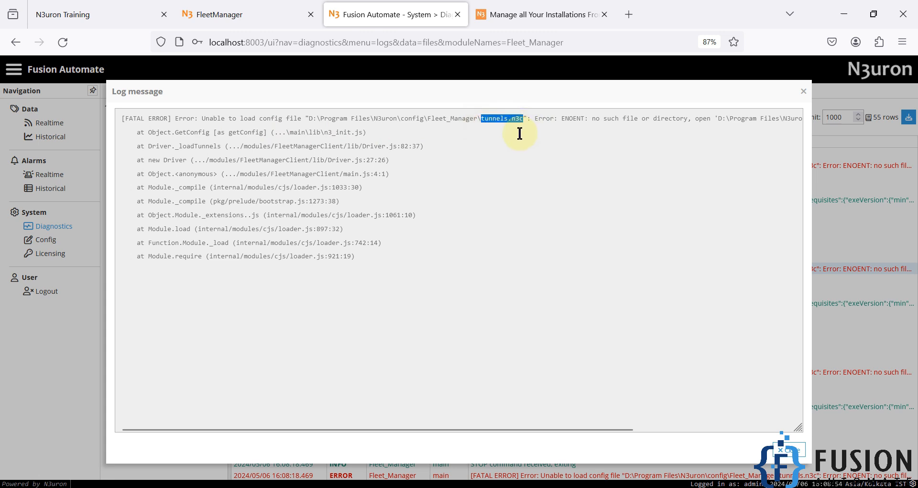
click(408, 122)
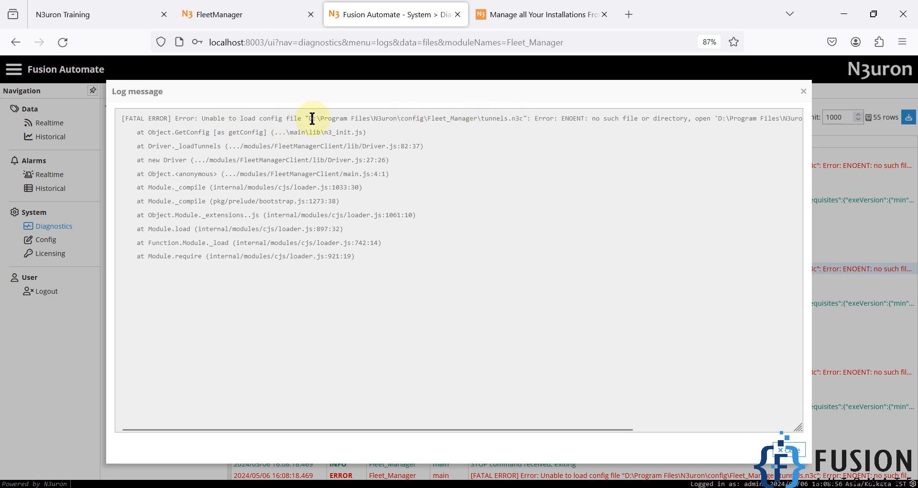
drag(310, 118, 492, 118)
key(ctrl+c)
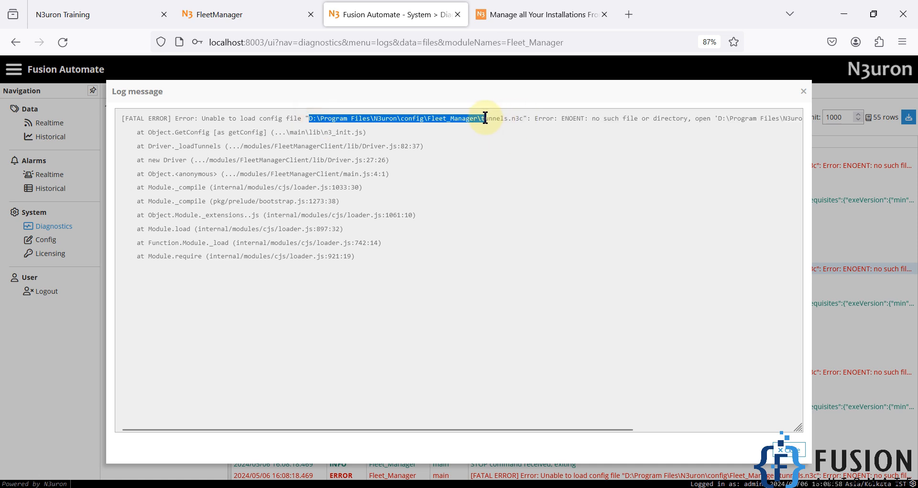
click(75, 487)
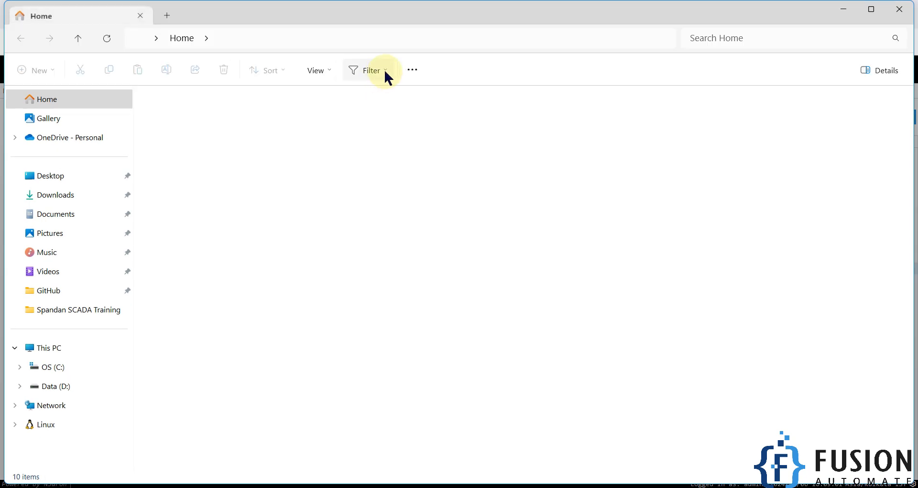
Go to the Fleet_Manager config folder and create a new text document there
click(431, 34)
key(ctrl+v)
key(Return)
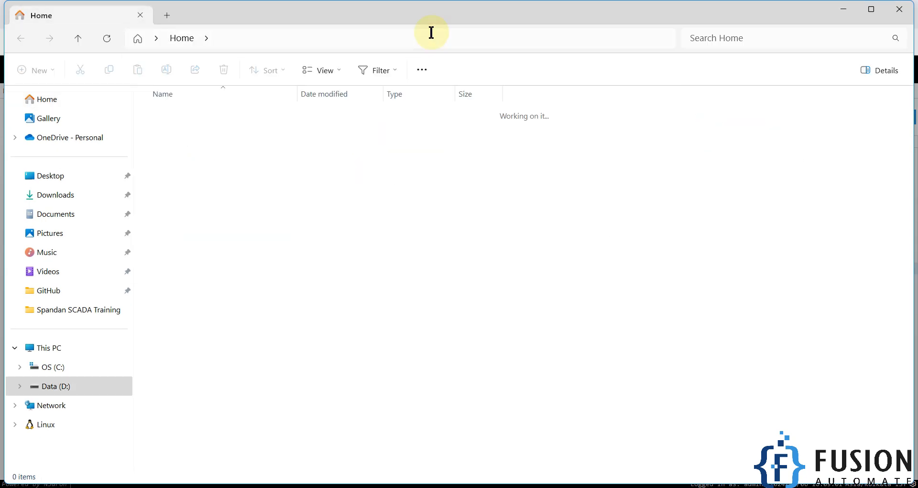
click(348, 223)
right_click(345, 223)
mouse_move(400, 379)
click(535, 467)
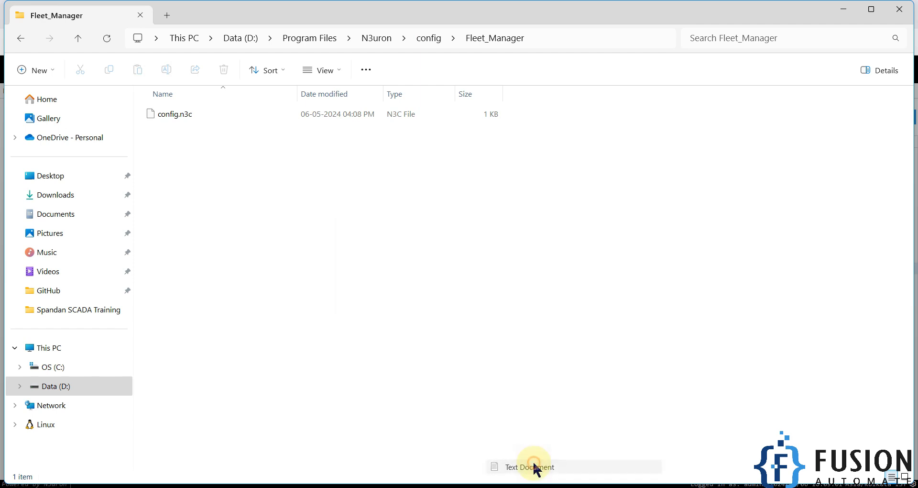
click(490, 287)
Rename the new file to tunnels.n3c, accept the extension change, and close File Explorer
key(alt+Tab)
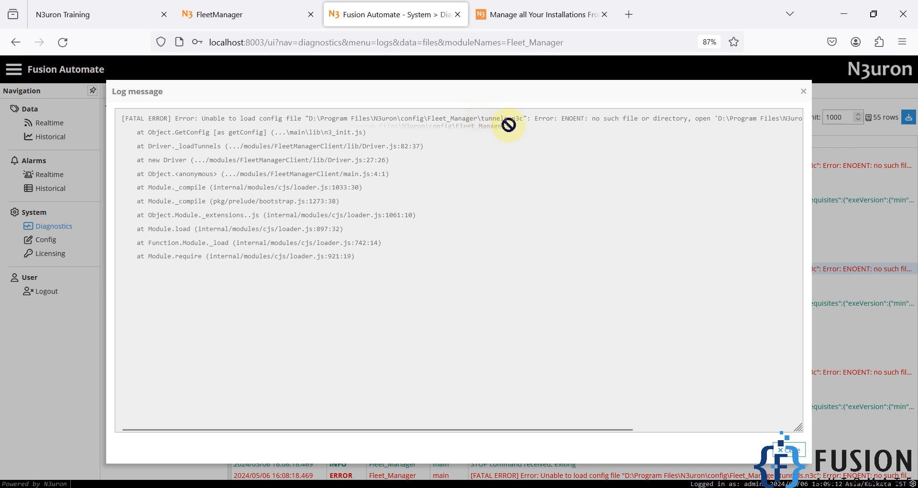
drag(524, 118, 480, 119)
key(ctrl+c)
key(alt+Tab)
click(222, 135)
click(220, 134)
key(ctrl+v)
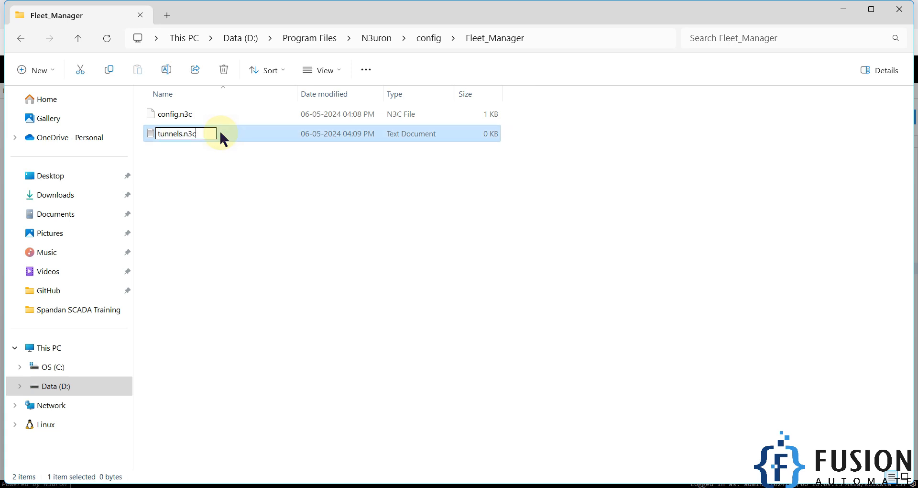
key(Return)
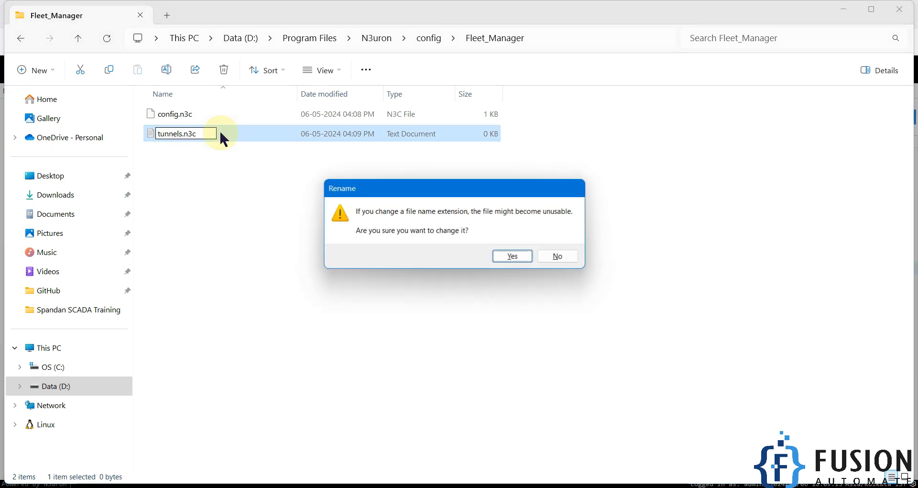
click(521, 259)
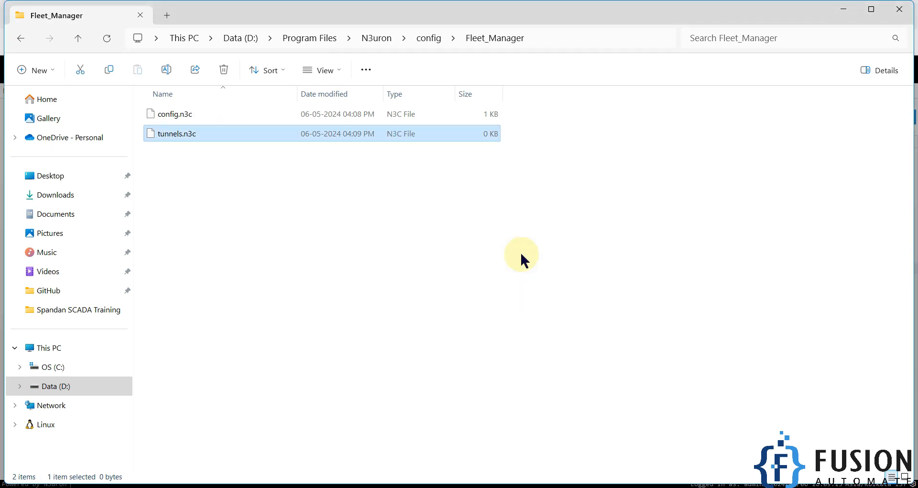
click(899, 9)
Close the log message and reopen the Modules list, showing Fleet_Manager running
click(803, 92)
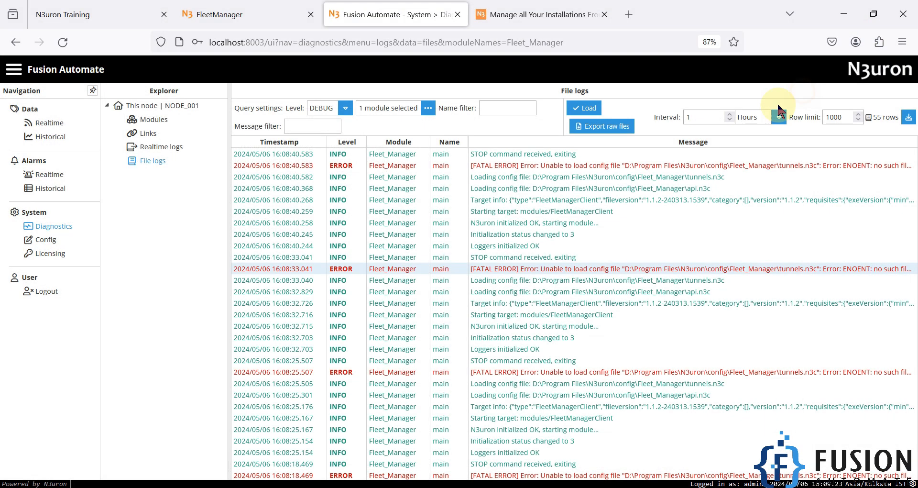
click(154, 121)
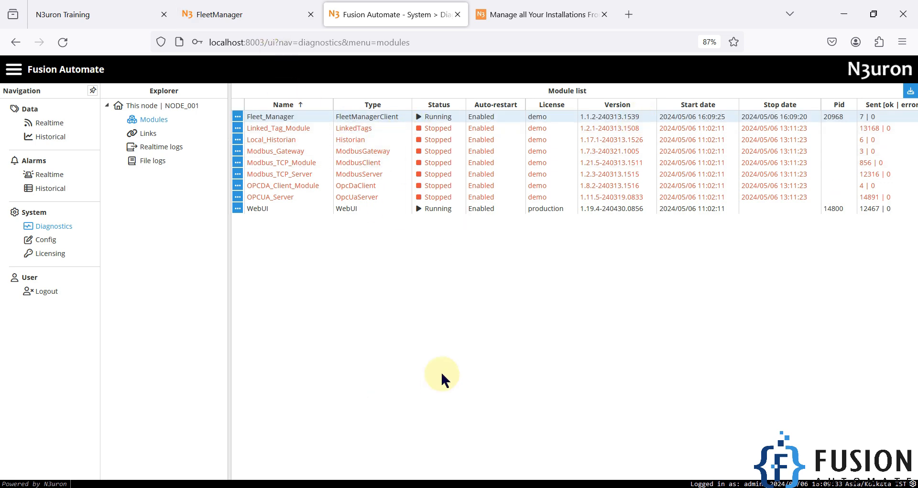
click(242, 12)
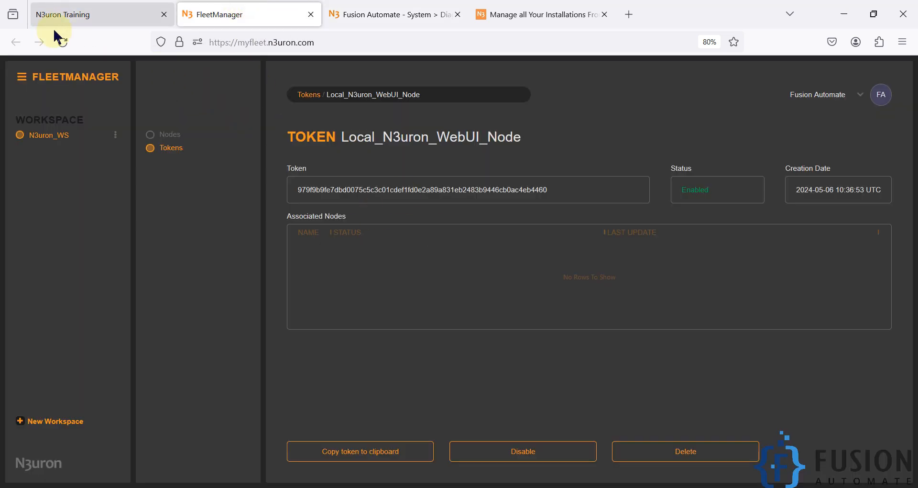
Reload FleetManager and open the Local_N3uron_WebUI_Node token to see its associated node
click(62, 42)
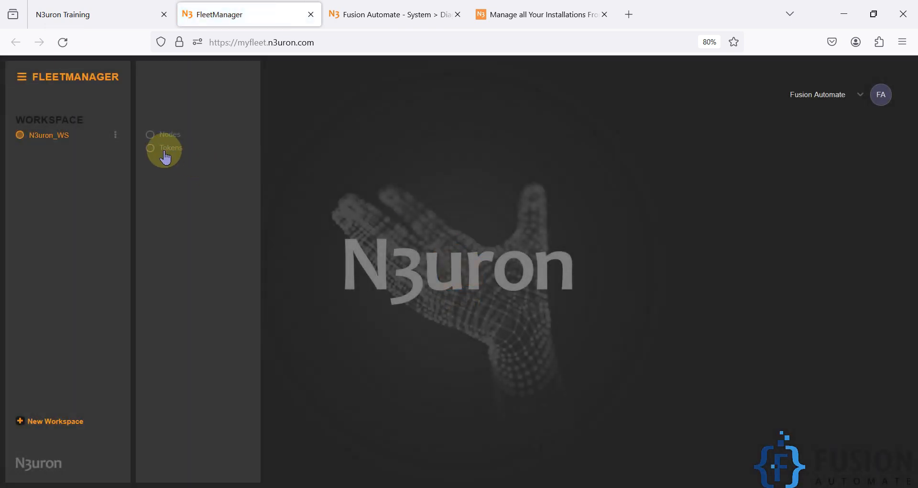
click(164, 148)
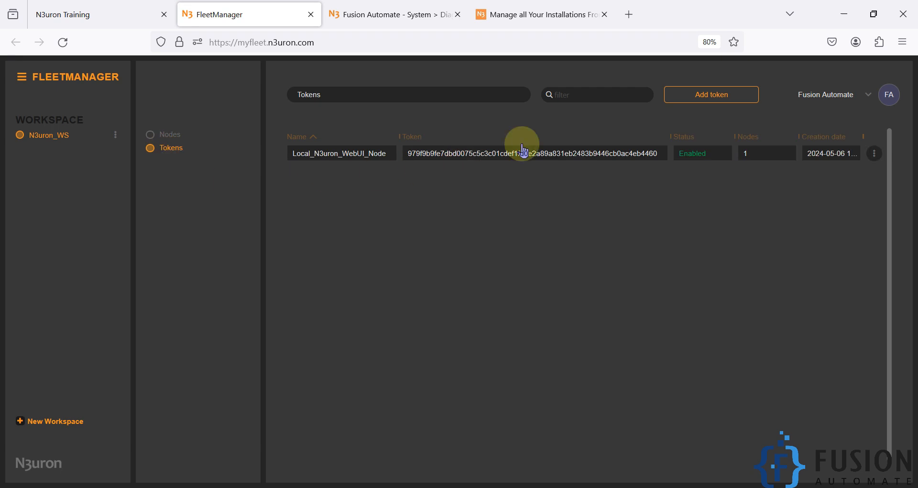
click(524, 152)
click(764, 156)
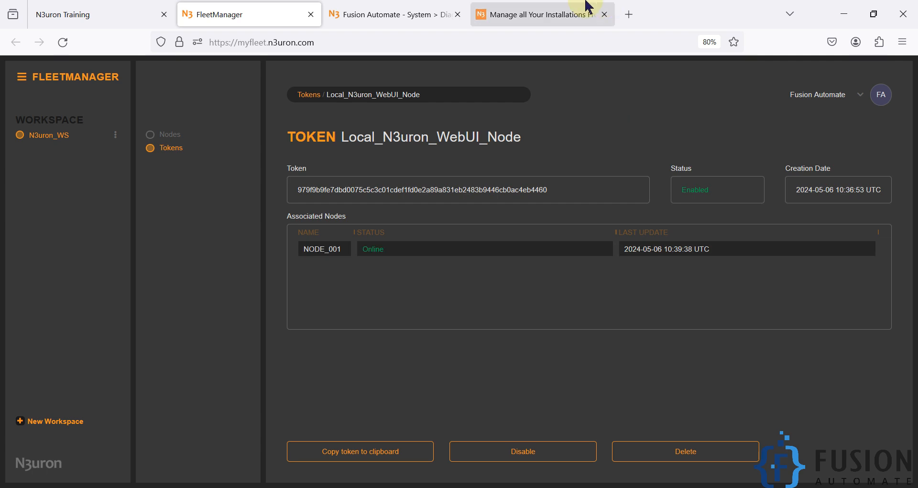
click(531, 11)
click(282, 9)
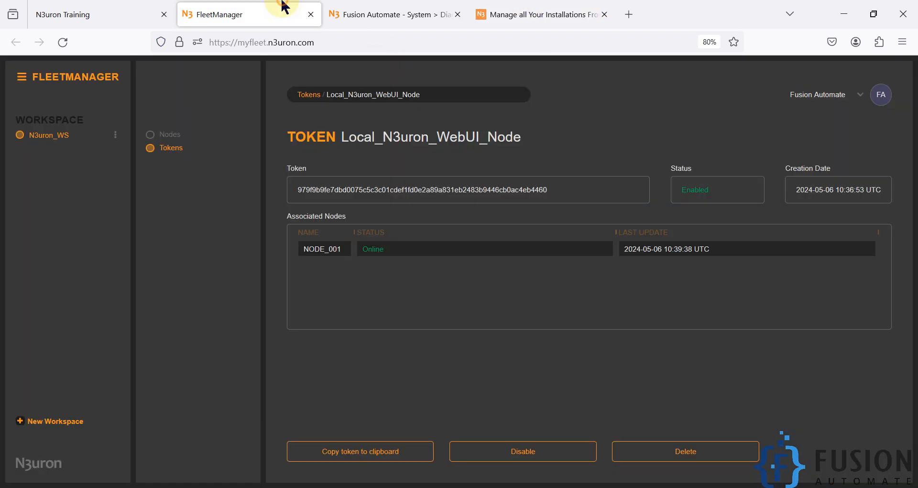
Drag NODE_001 from Unassigned into N3uron_WS and open its details
click(165, 138)
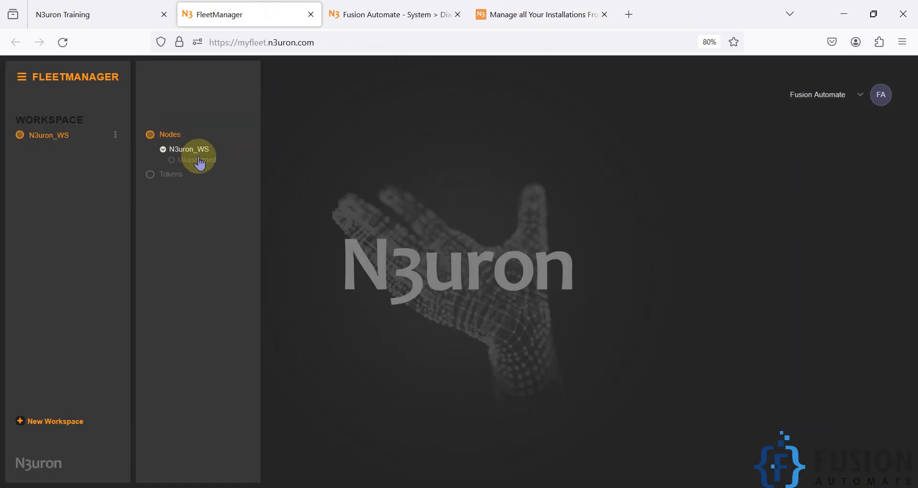
click(199, 160)
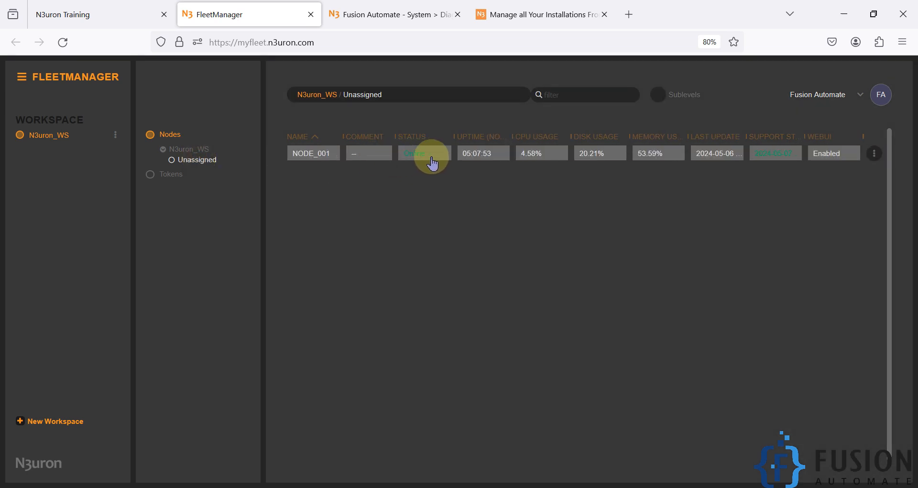
drag(343, 161, 207, 160)
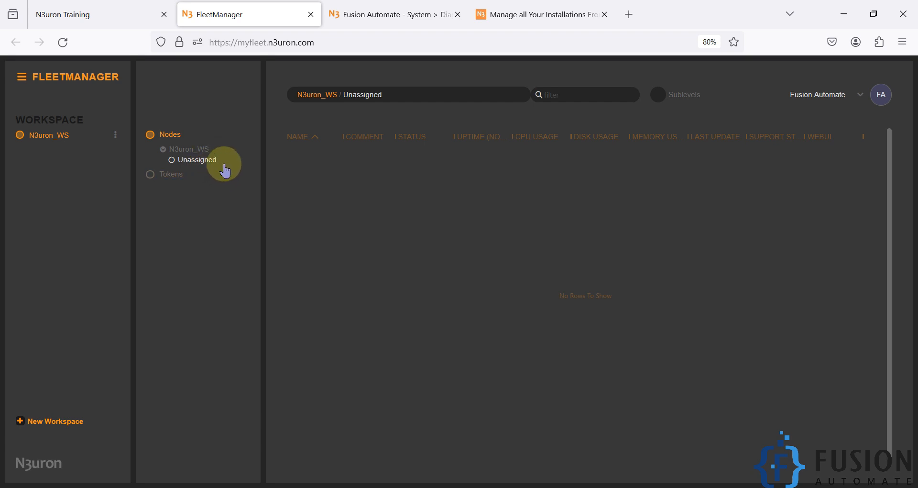
click(187, 151)
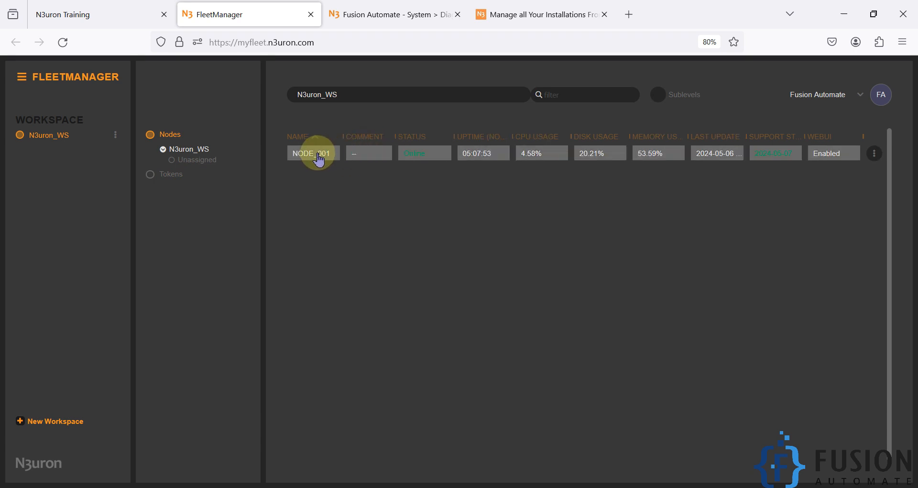
click(318, 153)
scroll(718, 277, down, 3)
scroll(757, 306, down, 2)
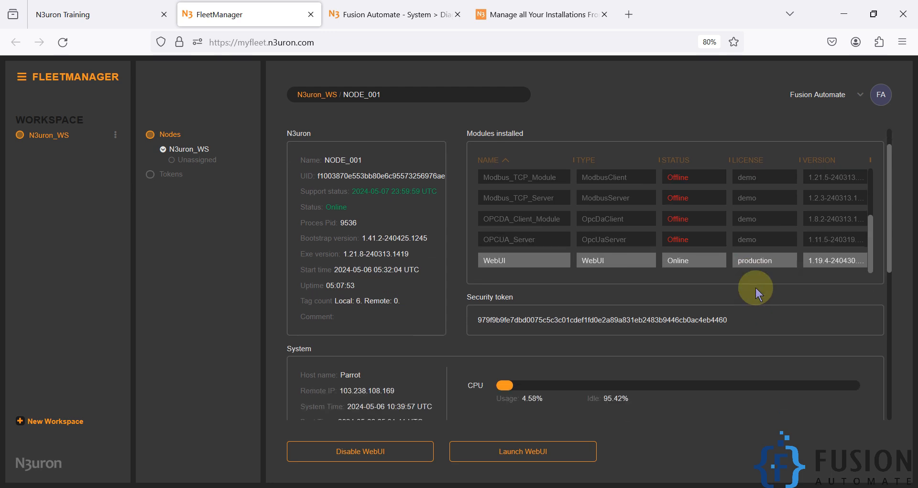
scroll(753, 236, up, 3)
scroll(749, 232, up, 3)
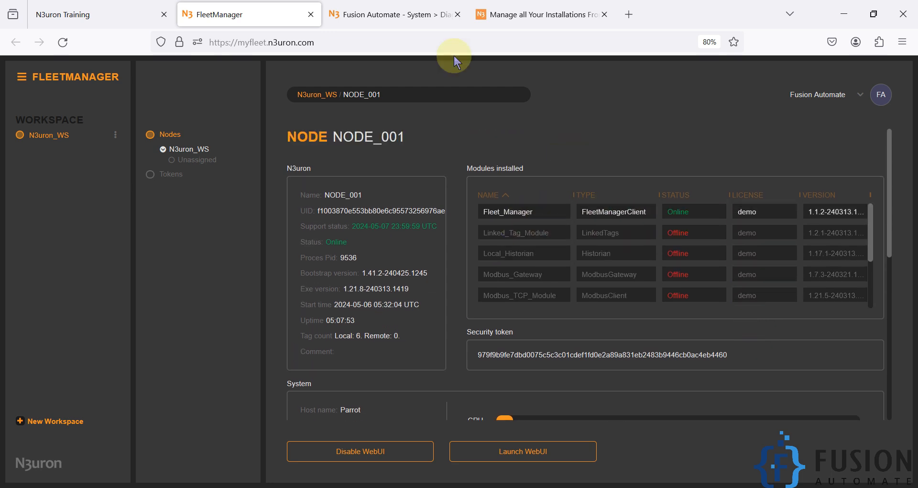
click(414, 15)
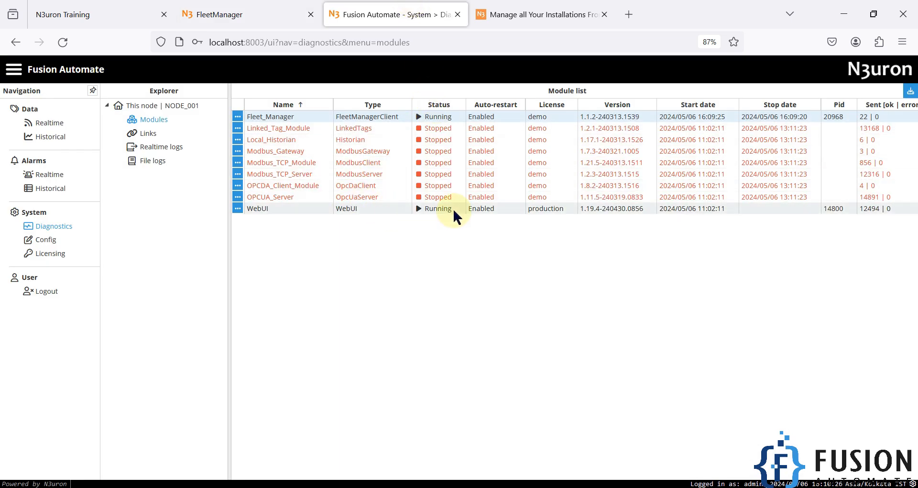
click(268, 15)
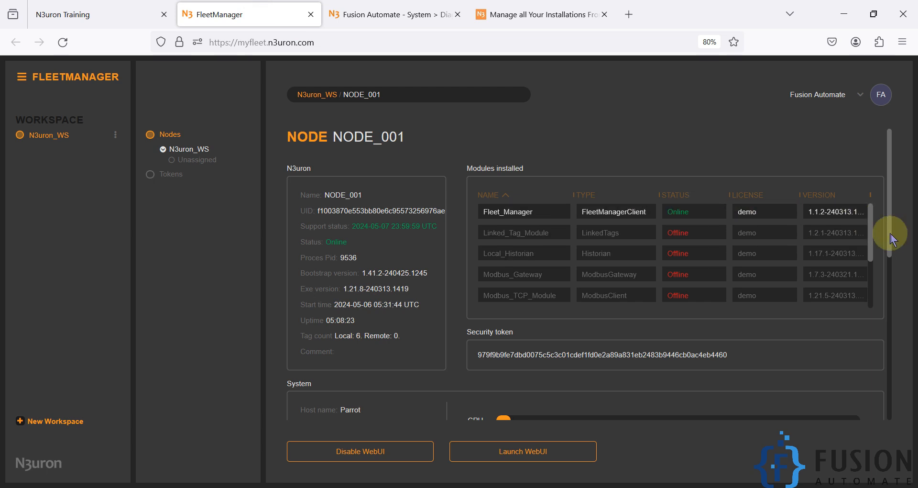
drag(871, 231, 871, 283)
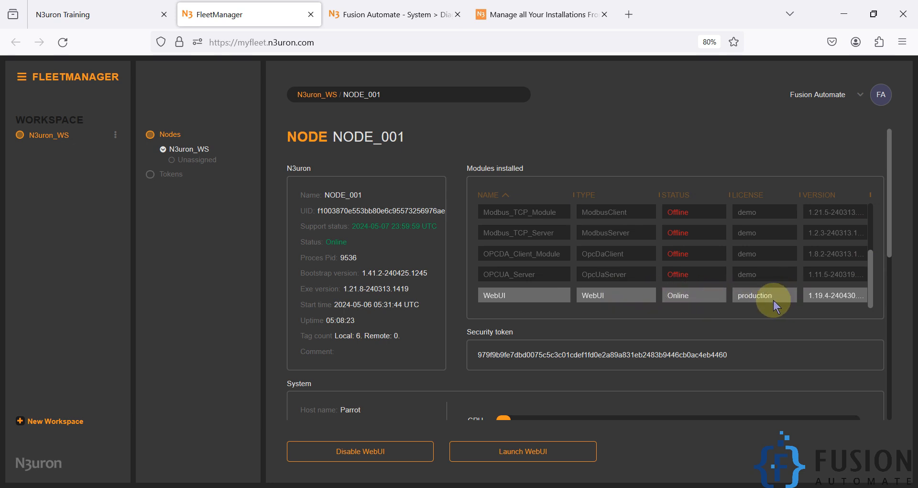
scroll(770, 282, up, 4)
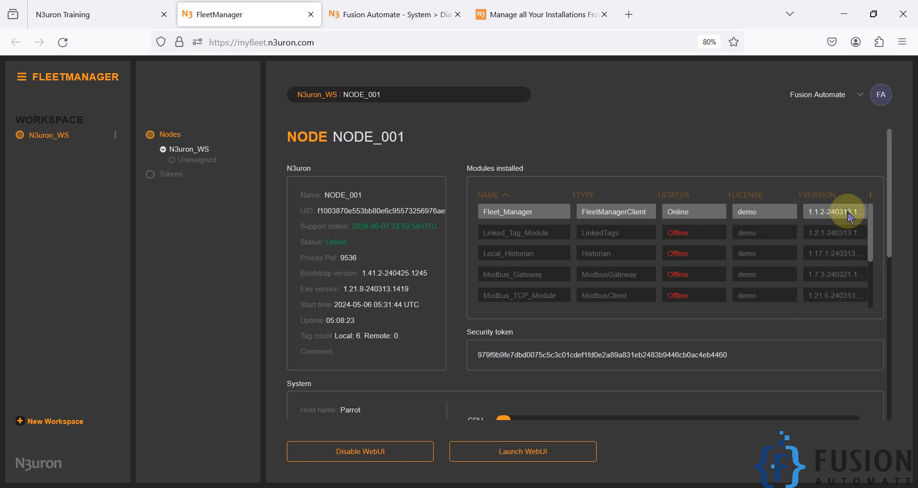
drag(893, 244, 889, 307)
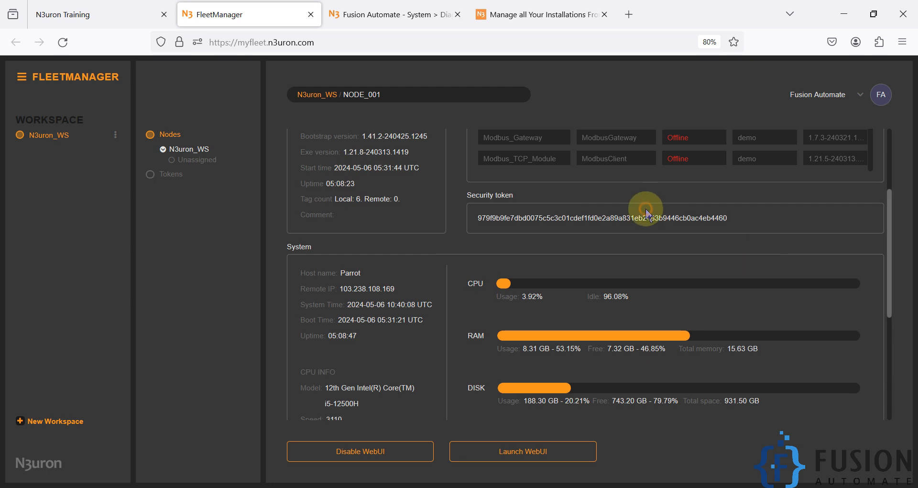
scroll(632, 232, up, 5)
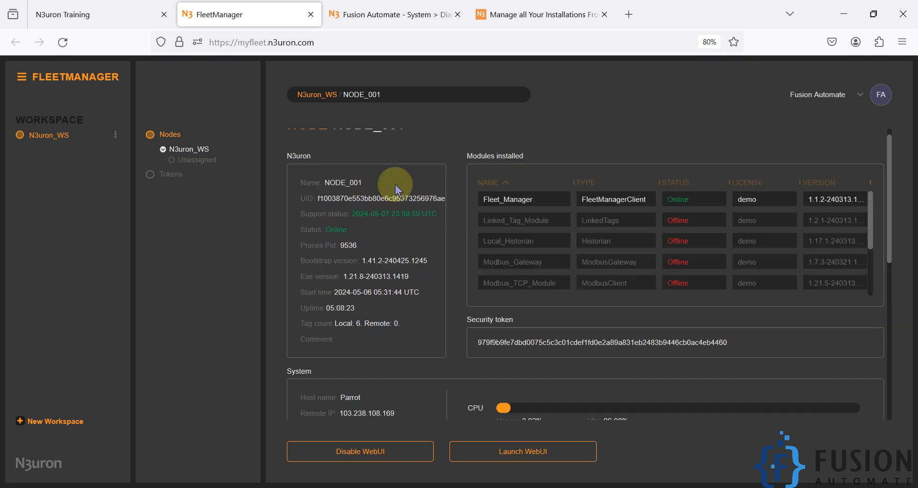
scroll(365, 308, down, 7)
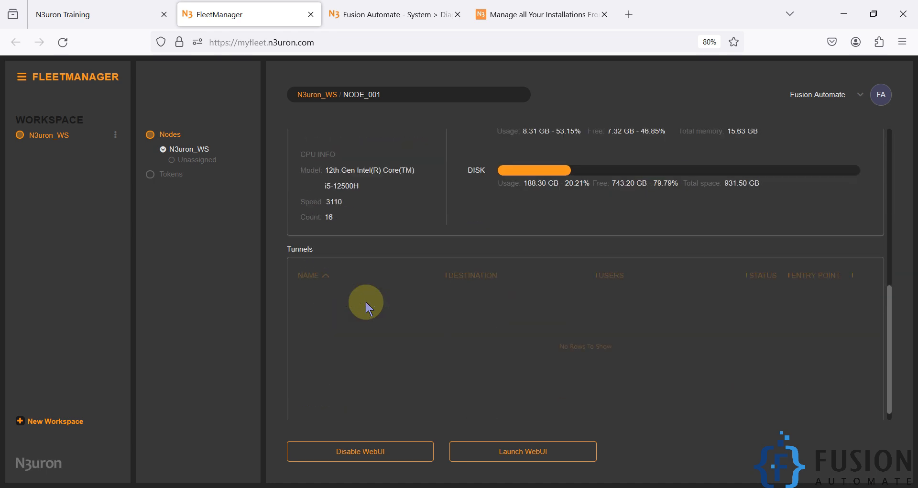
scroll(366, 304, up, 5)
scroll(359, 303, down, 2)
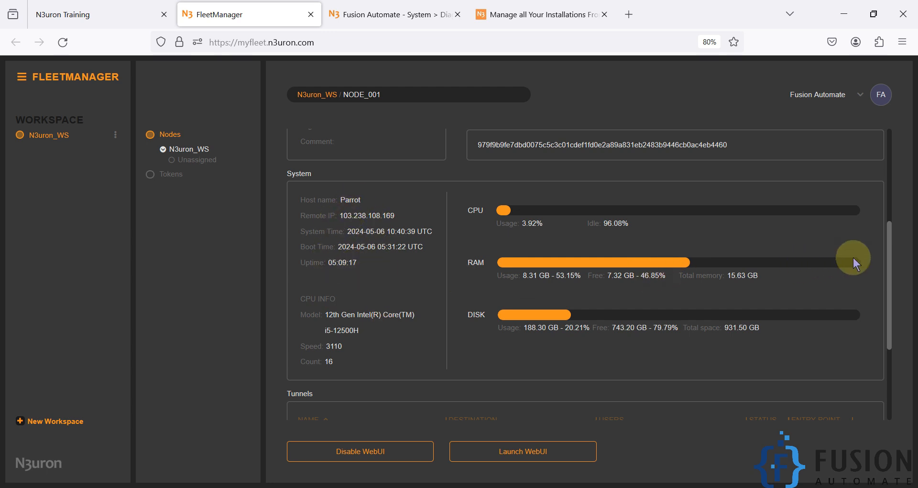
drag(888, 262, 888, 338)
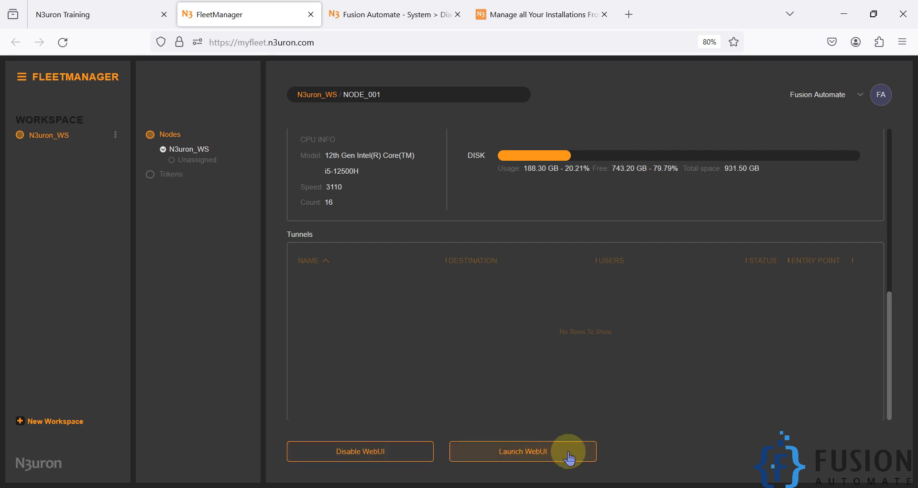
Launch the node's WebUI through the FleetManager tunnel and wait for the login page
click(512, 454)
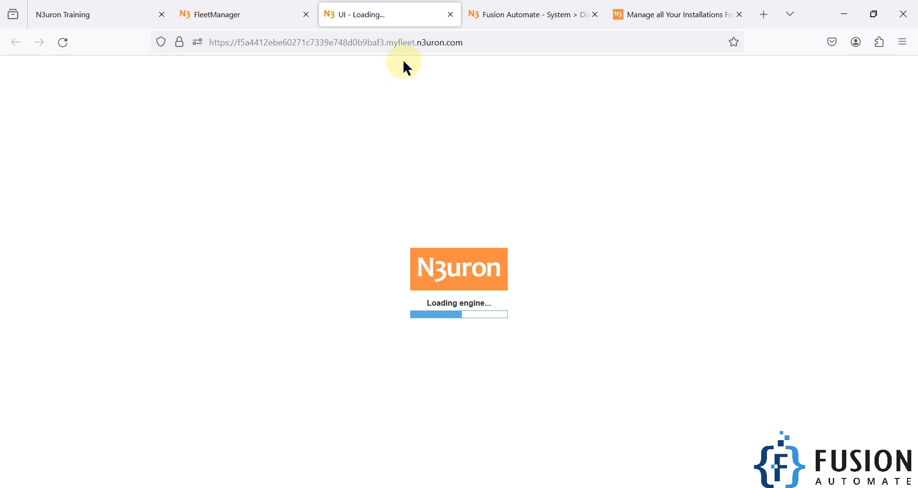
click(530, 7)
click(410, 12)
click(543, 7)
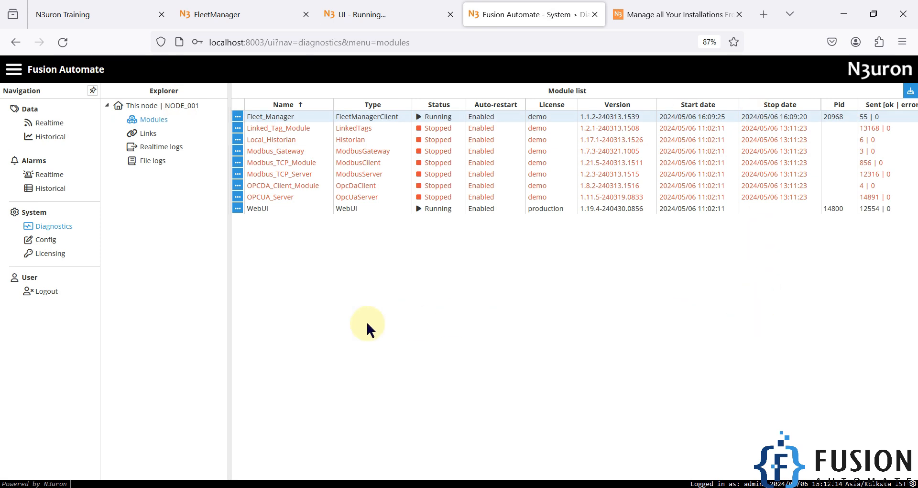
click(342, 8)
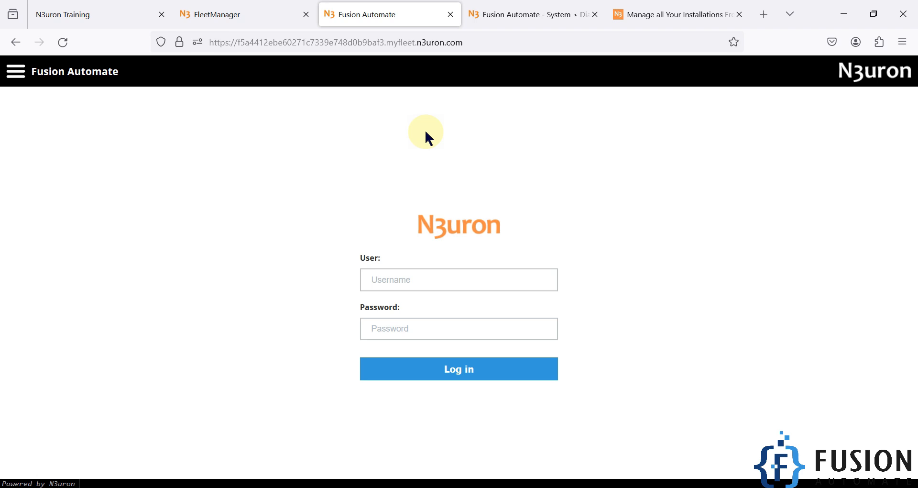
click(249, 11)
click(533, 12)
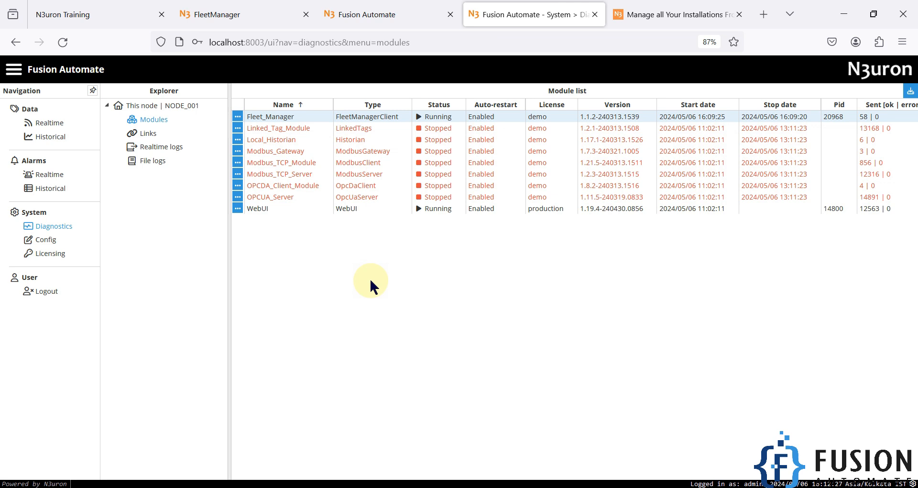
click(395, 11)
Log in to the remote WebUI with the admin username and password
click(419, 287)
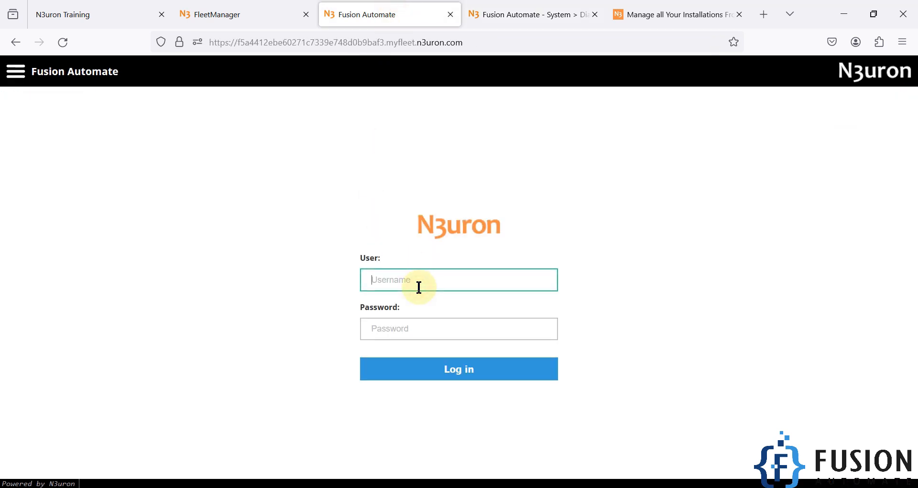
key(Tab)
text(n3uron)
key(Return)
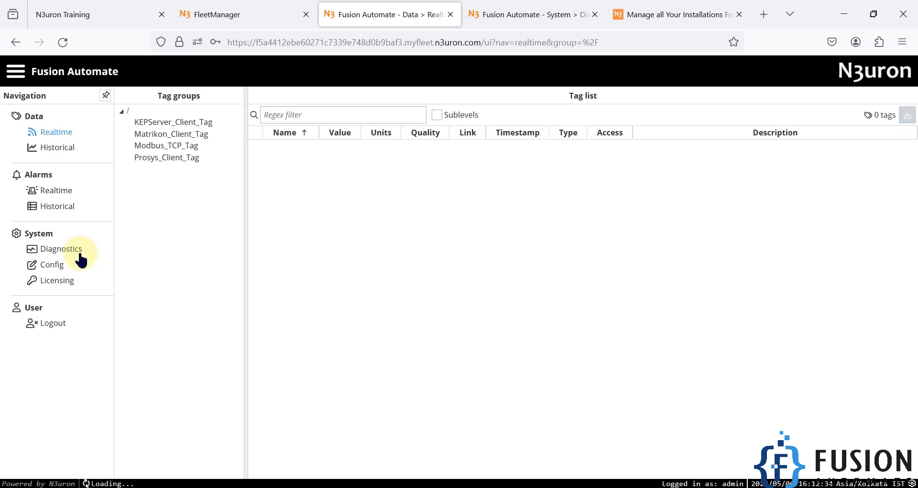
Open the Modules configuration in the remote WebUI and the Config section in the local WebUI
click(51, 268)
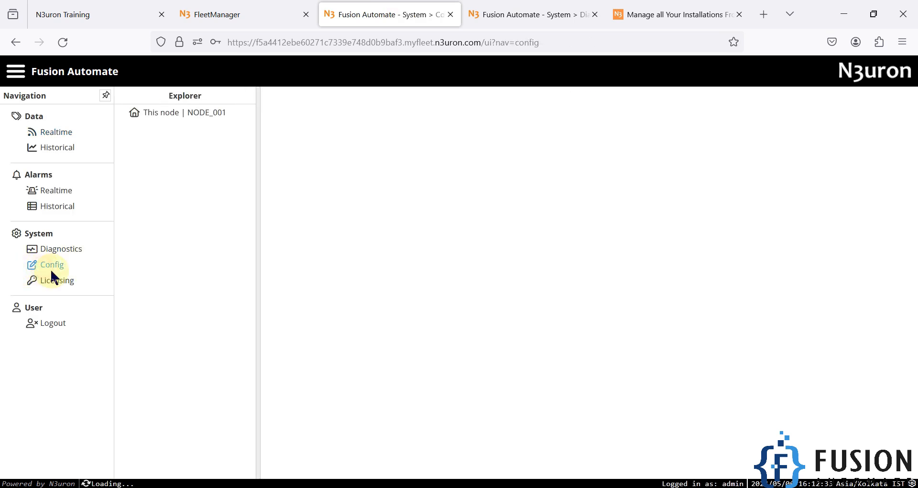
click(182, 114)
click(177, 223)
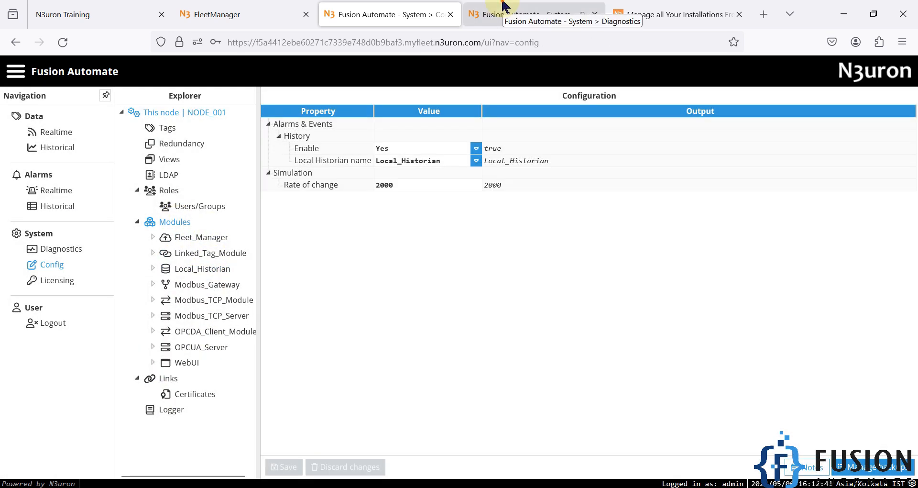
click(503, 9)
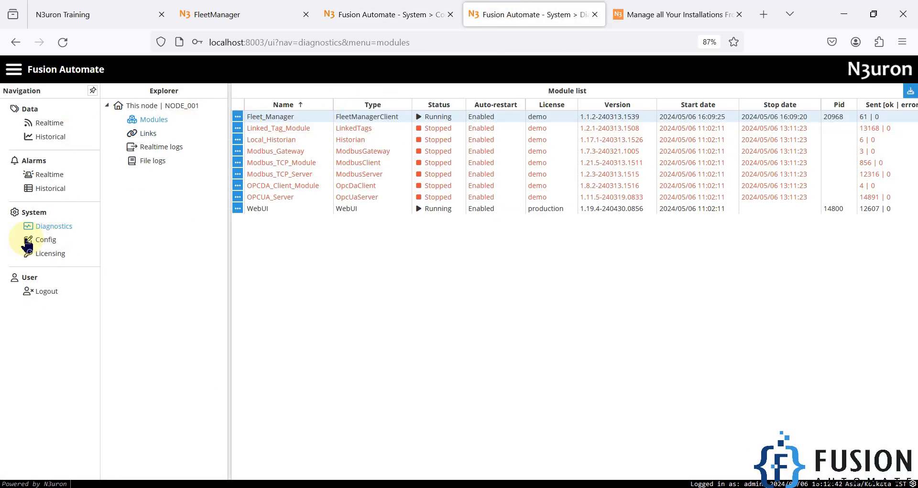
click(28, 240)
Detach the local WebUI and snap it right, with the remote WebUI on the left
drag(482, 6, 689, 148)
drag(656, 4, 917, 204)
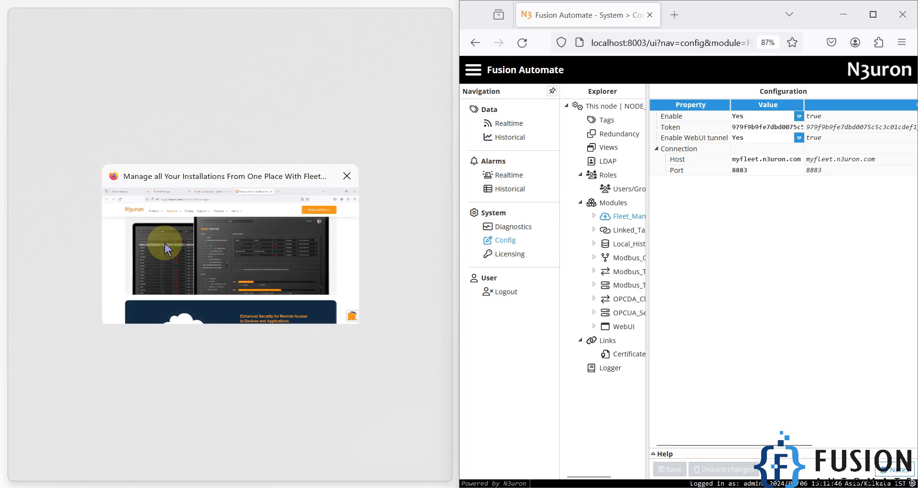
click(165, 243)
click(205, 20)
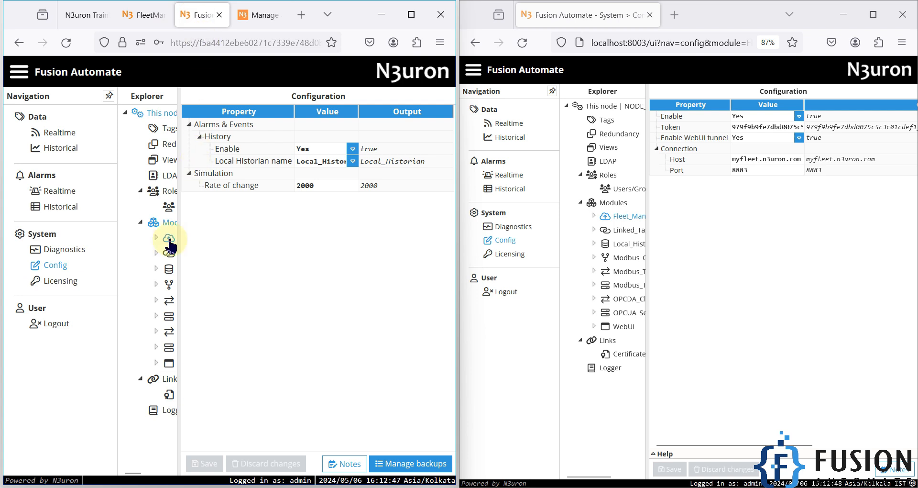
Show the module model lists in both WebUIs, widened to reveal full names
click(167, 222)
drag(241, 238, 318, 244)
click(598, 202)
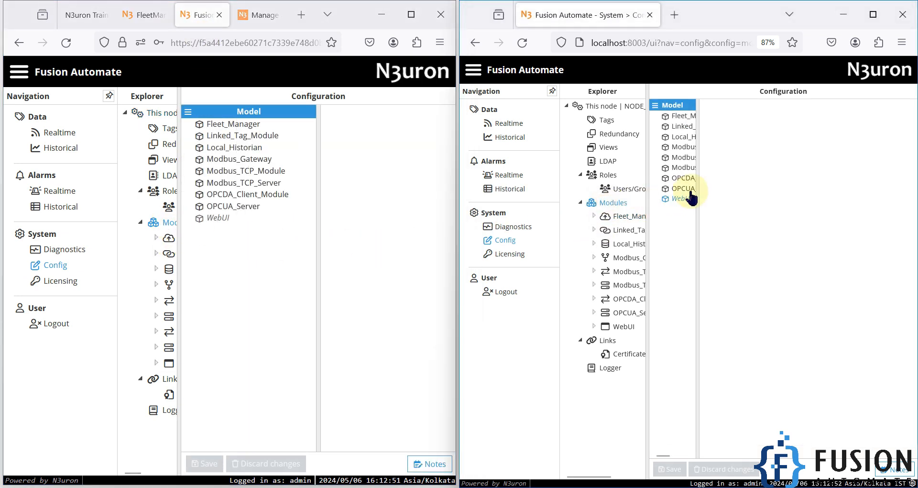
drag(697, 194, 784, 196)
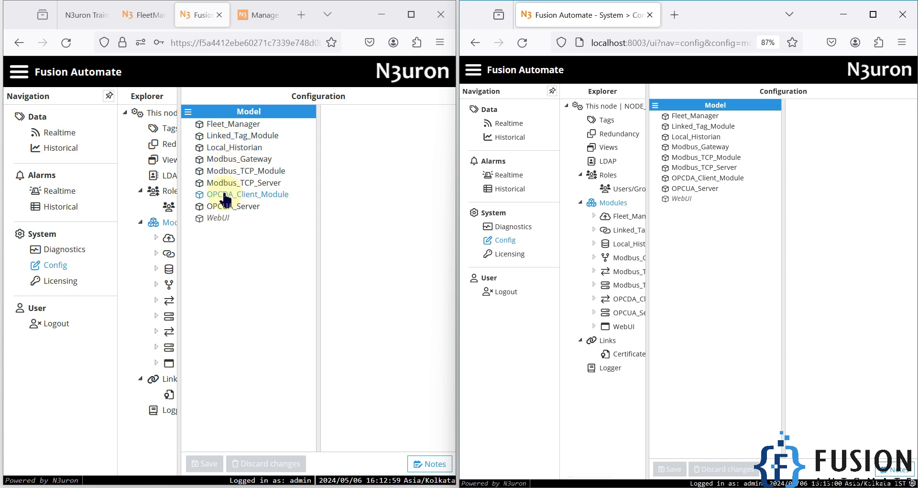
Open Data > Realtime in both WebUIs, showing Modbus_TCP_Tag's HR0 and HR1 tags
click(57, 132)
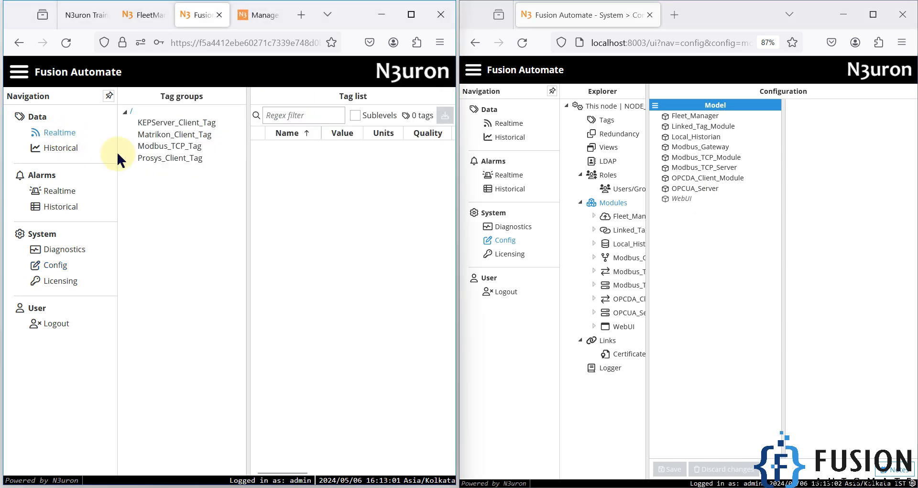
click(507, 123)
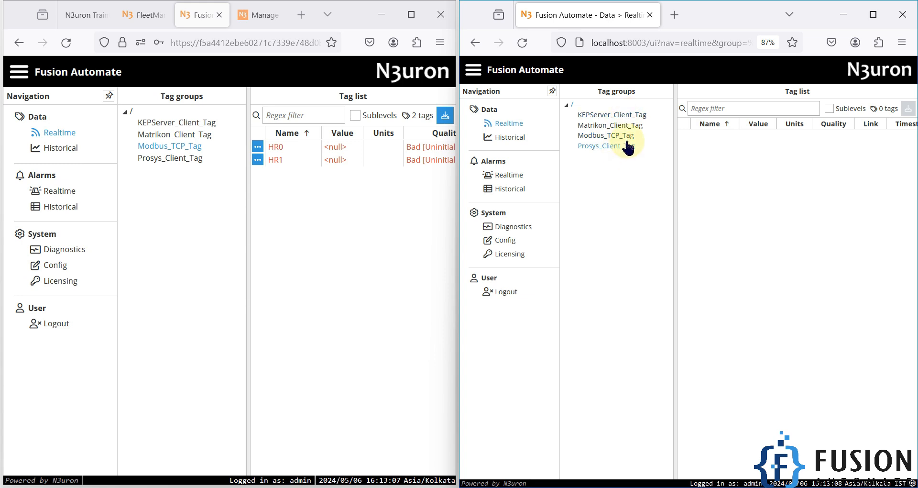
click(617, 136)
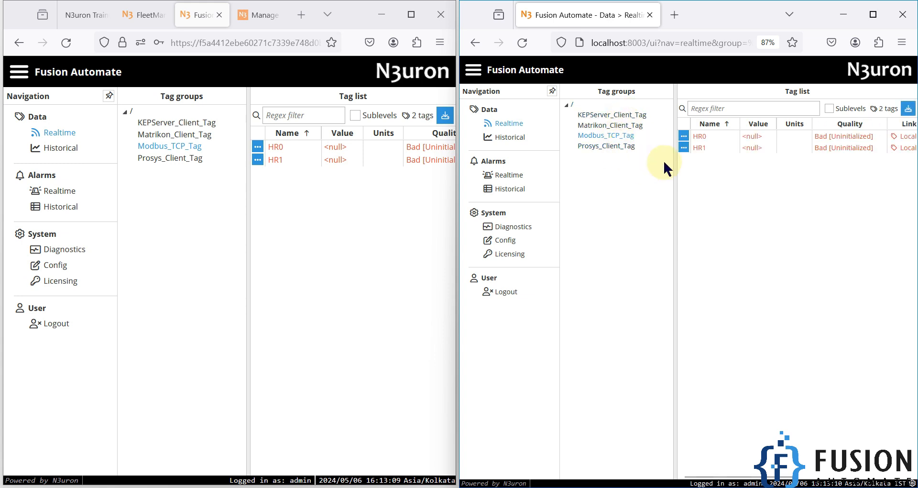
Maximize the left-hand remote WebUI window so all HR0 and HR1 columns show
click(411, 14)
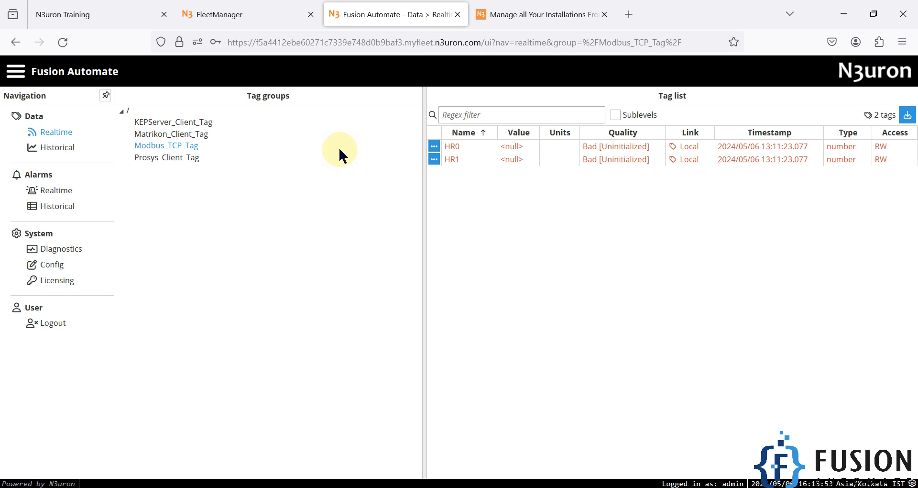
In FleetManager, open the Local_N3uron_WebUI_Node token's details from the Tokens list
click(224, 15)
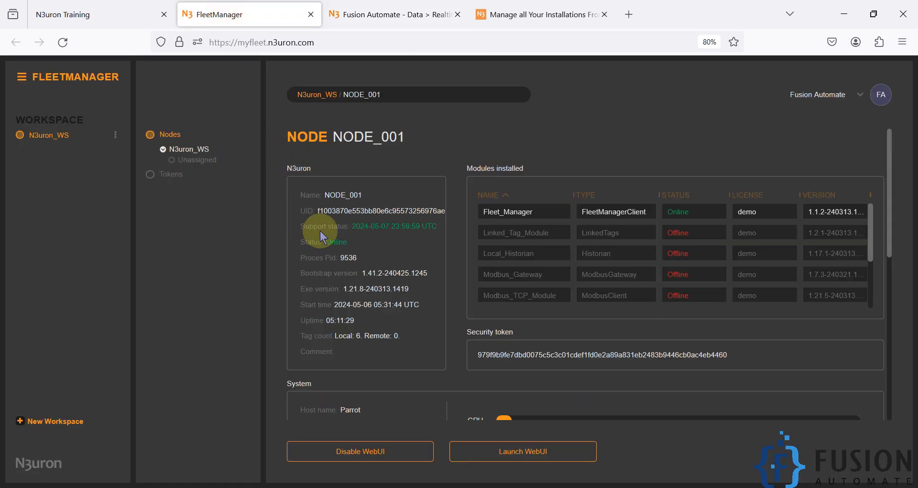
scroll(521, 283, down, 2)
scroll(857, 230, down, 3)
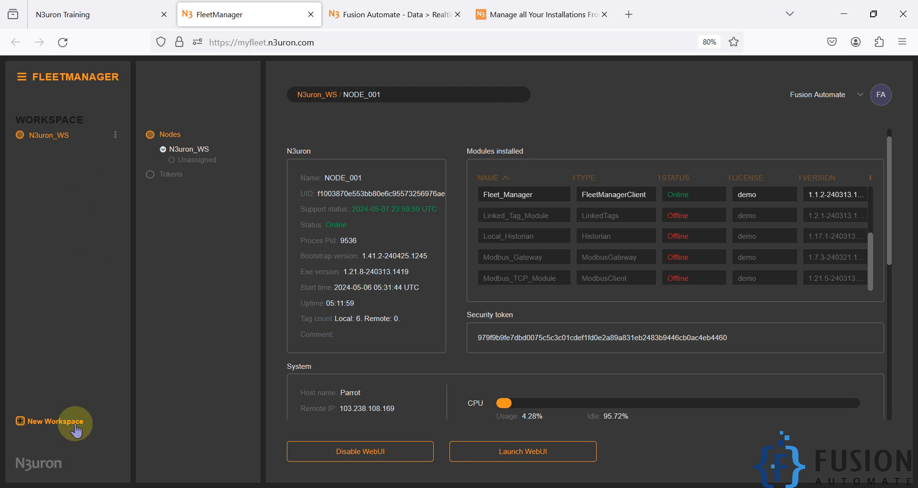
click(171, 177)
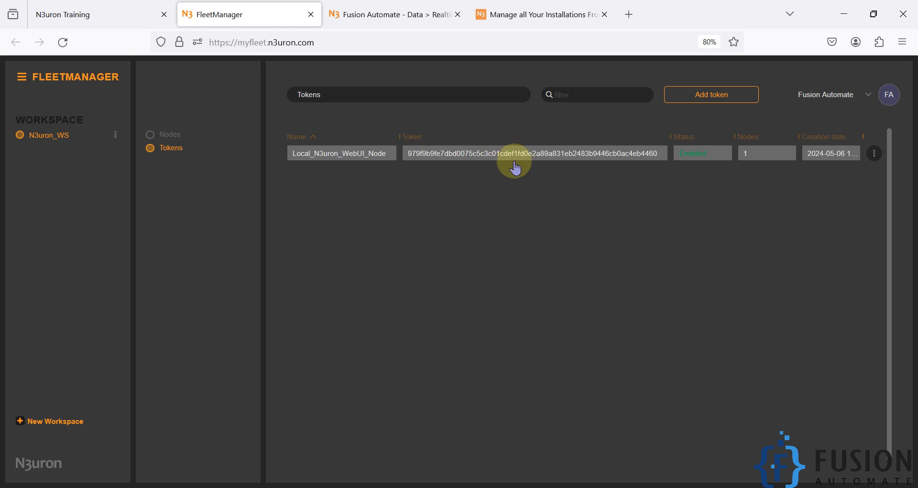
click(511, 168)
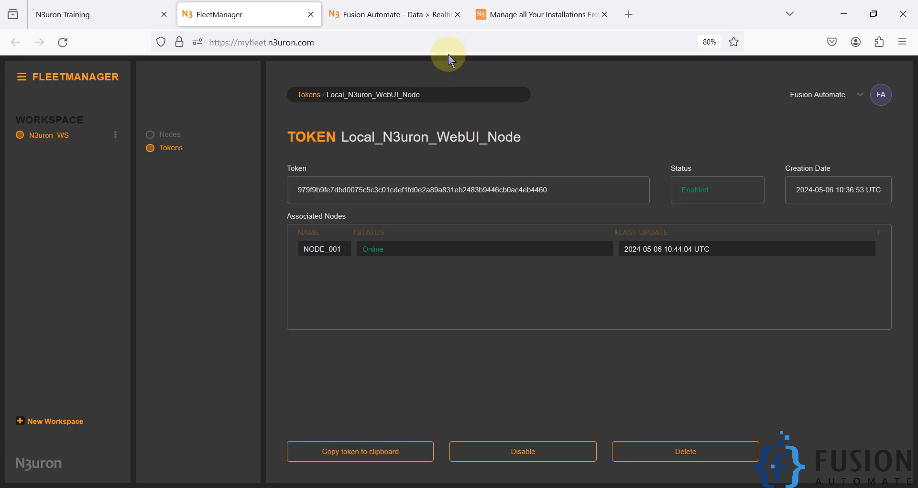
Restore the FleetManager window and maximize the local WebUI window in front
drag(681, 3, 333, 83)
click(715, 271)
click(887, 18)
Select the Host value in the local Fleet_Manager module settings, then minimize the window
click(53, 241)
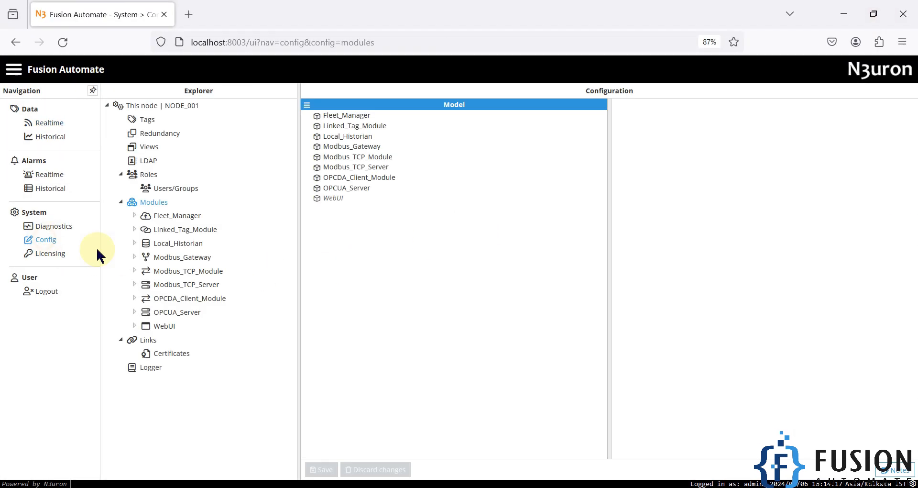
click(181, 218)
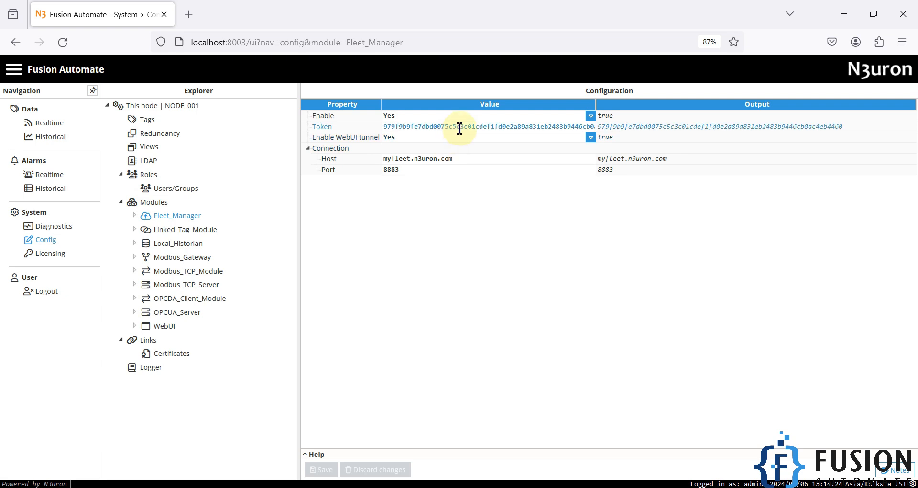
drag(467, 158, 364, 152)
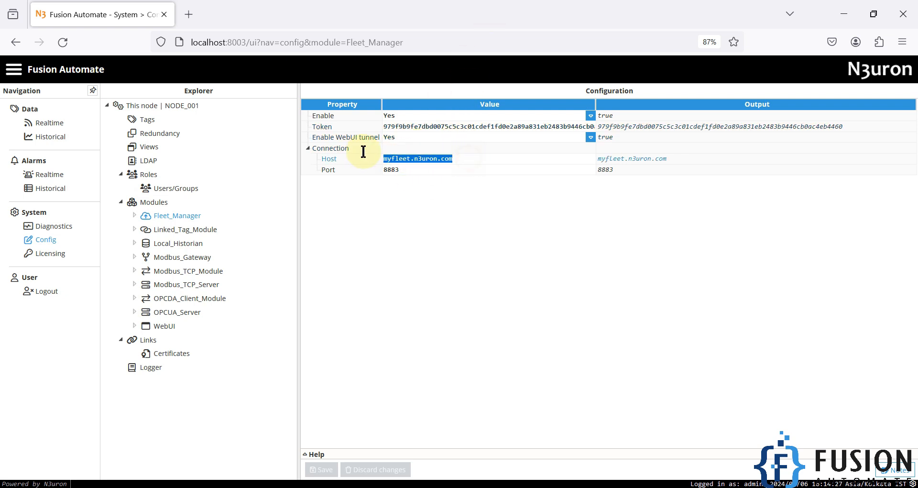
click(845, 14)
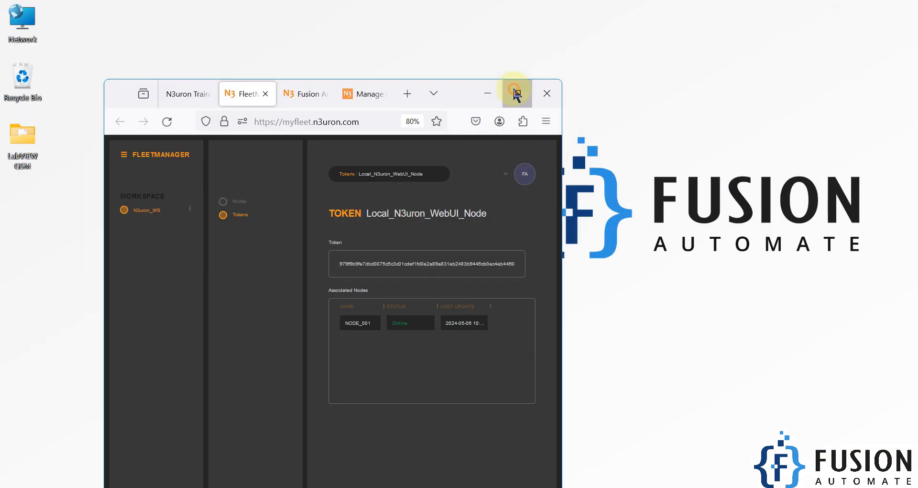
Maximize FleetManager, select the token string, and open the N3uron_WS Nodes list
click(516, 92)
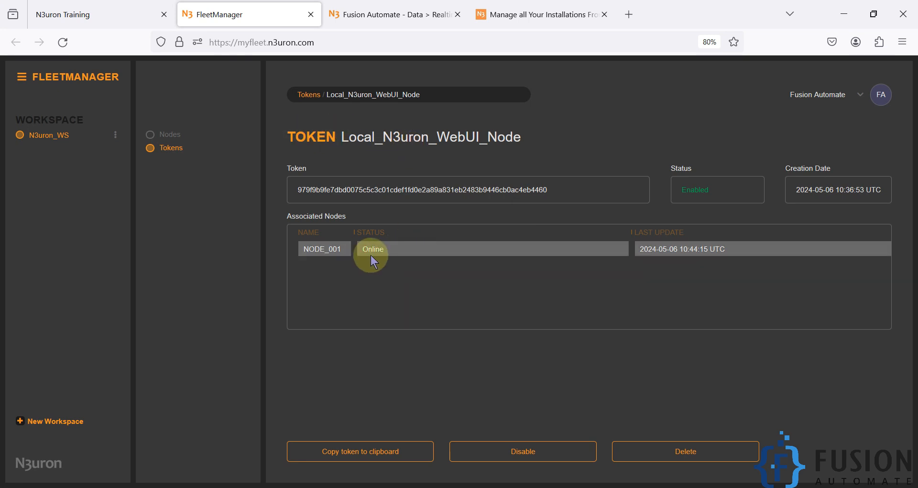
double_click(428, 190)
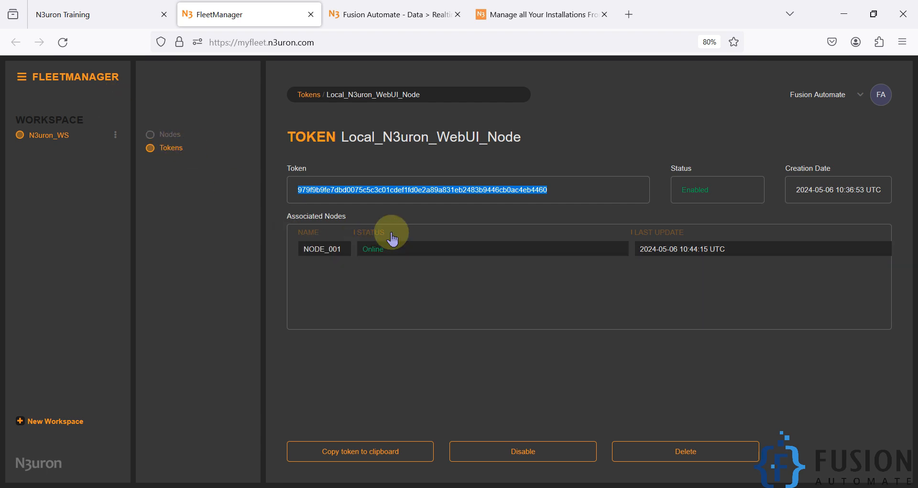
click(170, 136)
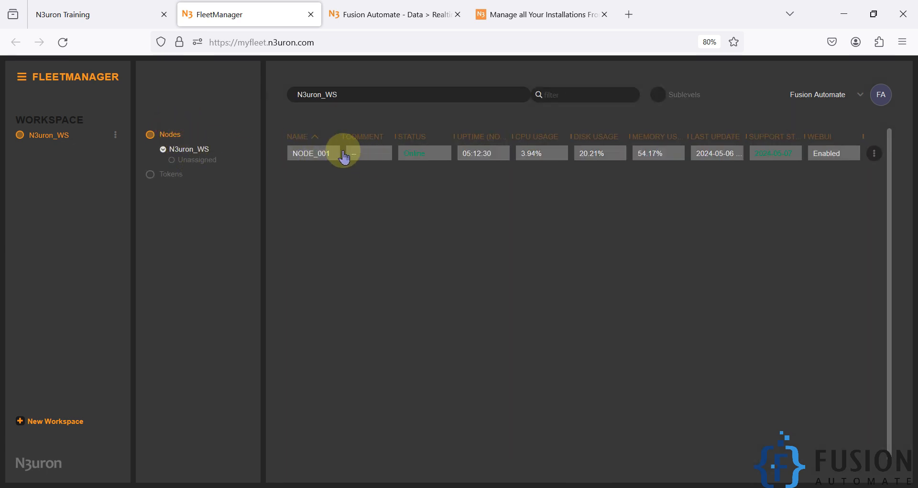
Open NODE_001's details page and launch its WebUI through the tunnel
click(600, 165)
scroll(631, 280, down, 1)
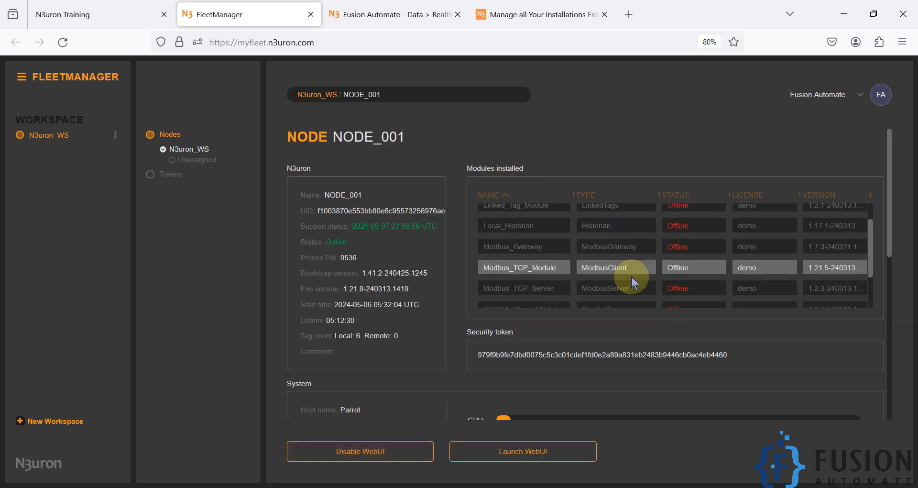
scroll(455, 309, down, 5)
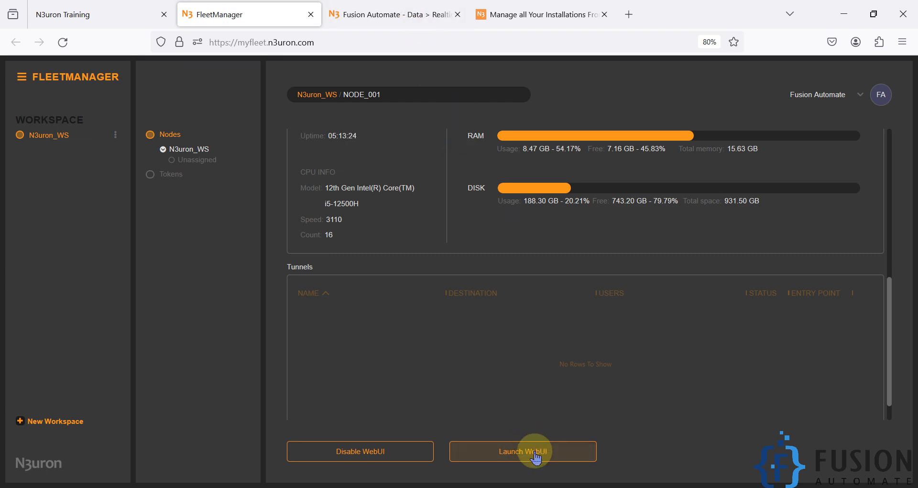
click(353, 10)
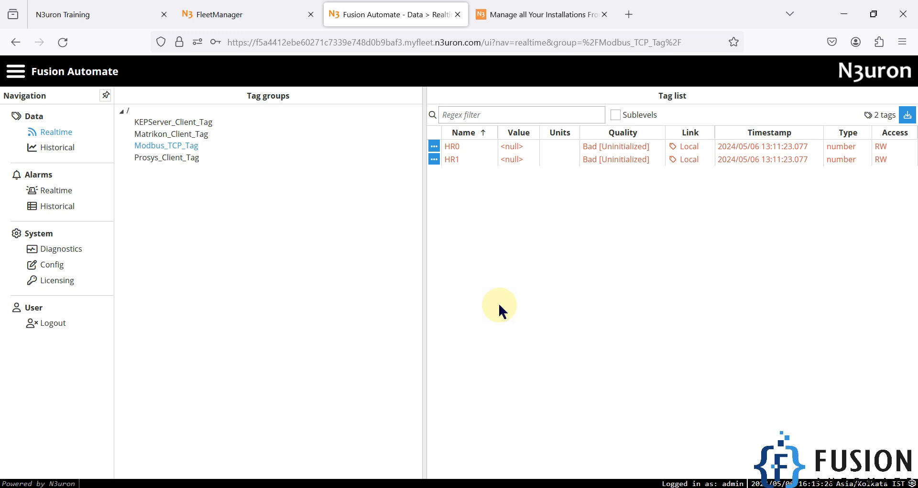
Add a new module named SCADA with module type WebVision on the remote node
click(54, 264)
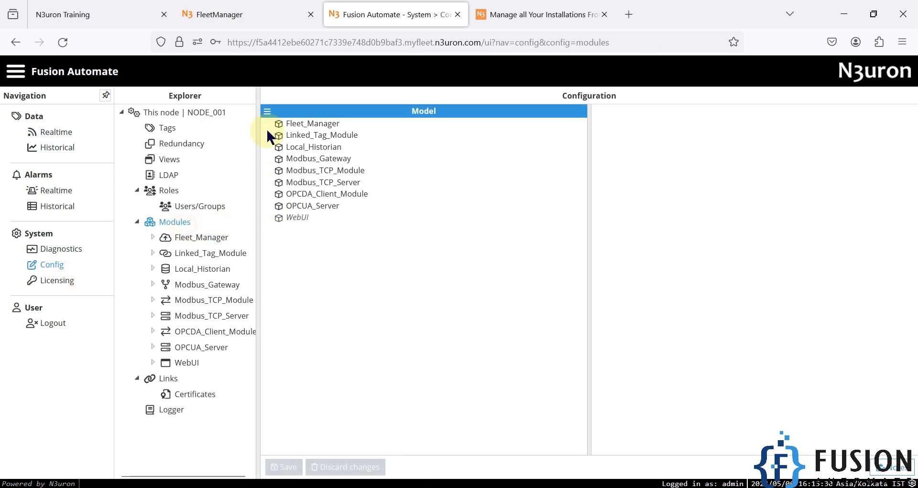
click(266, 112)
click(277, 135)
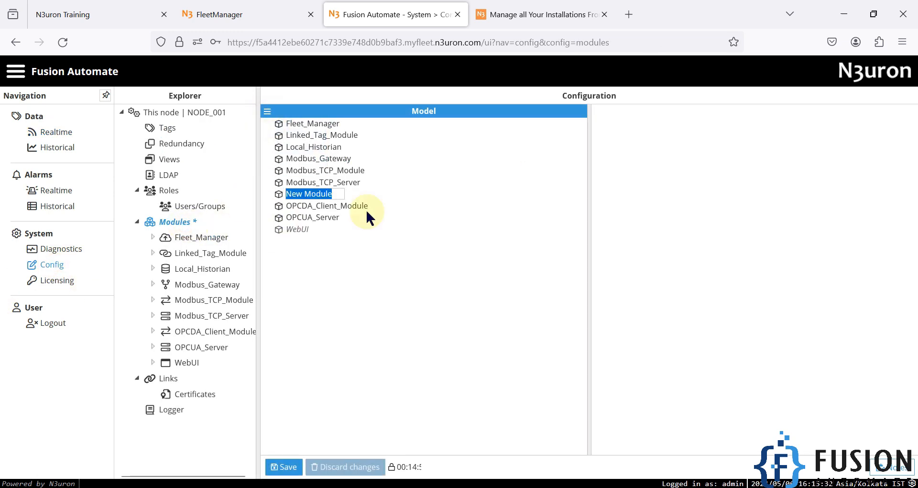
text(SCADA)
key(Return)
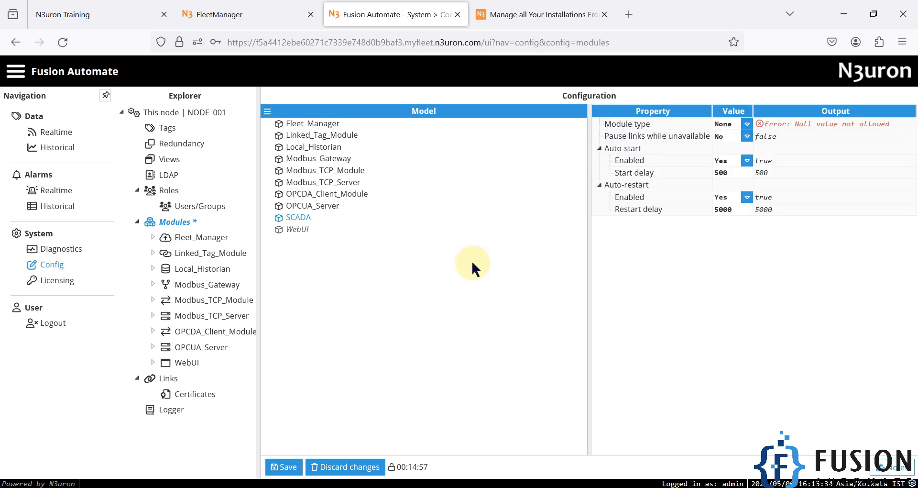
click(747, 125)
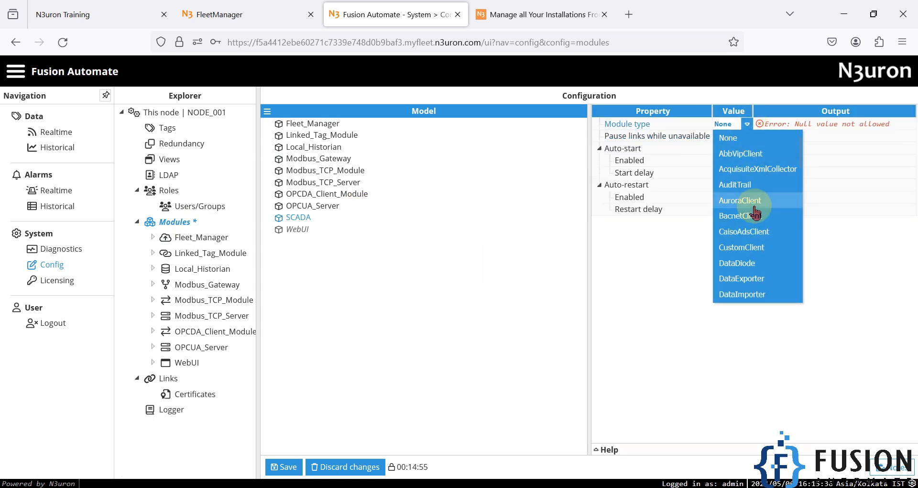
scroll(755, 208, down, 10)
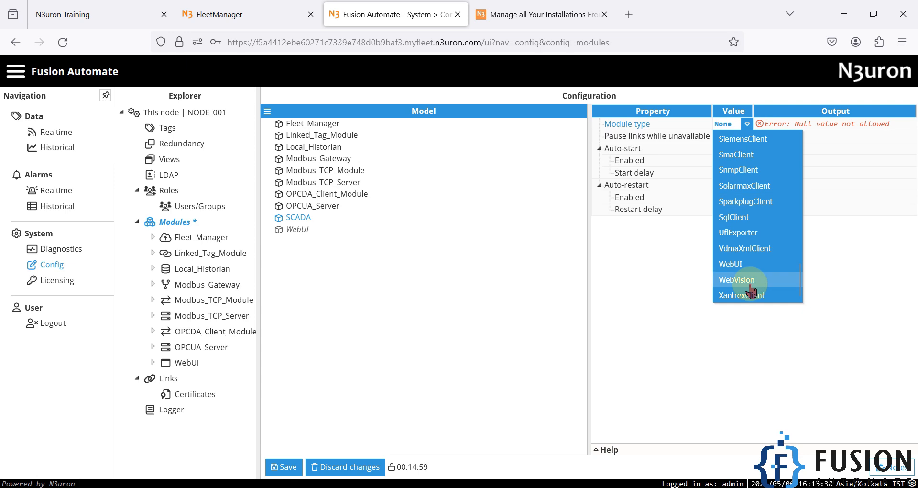
click(752, 286)
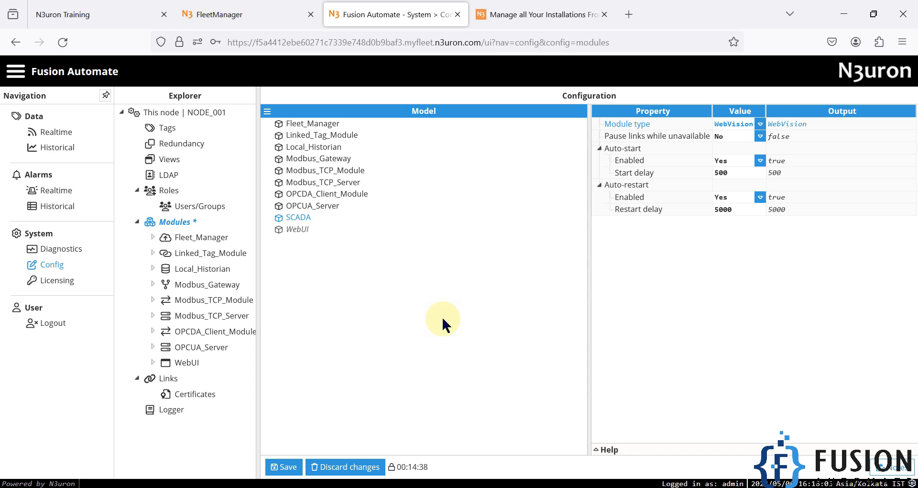
Discard the unsaved SCADA module changes and return to the FleetManager node page
click(352, 467)
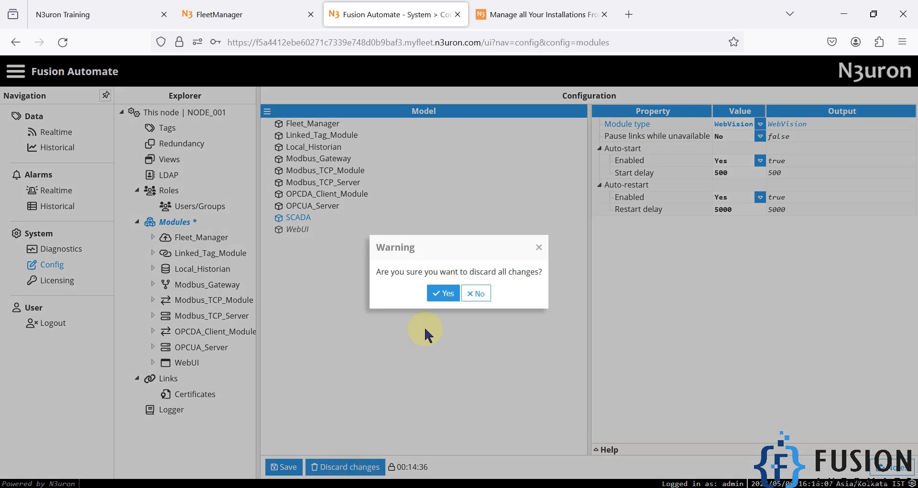
click(442, 293)
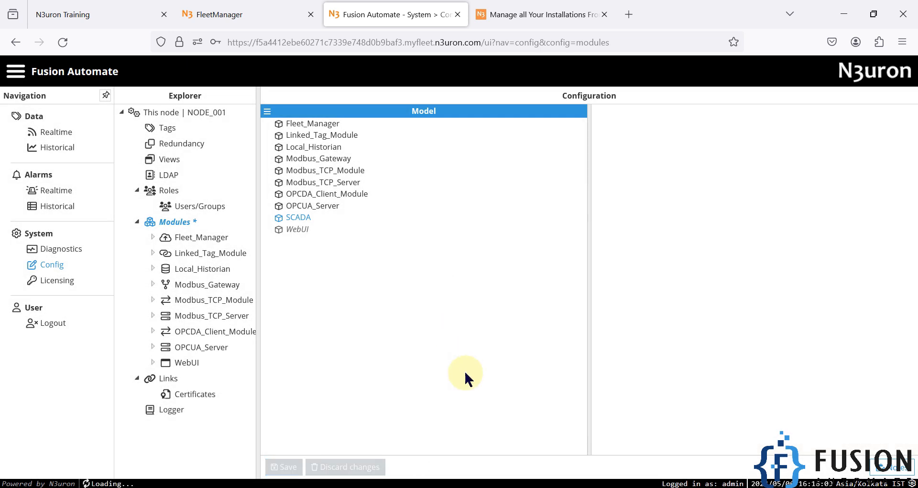
right_click(299, 217)
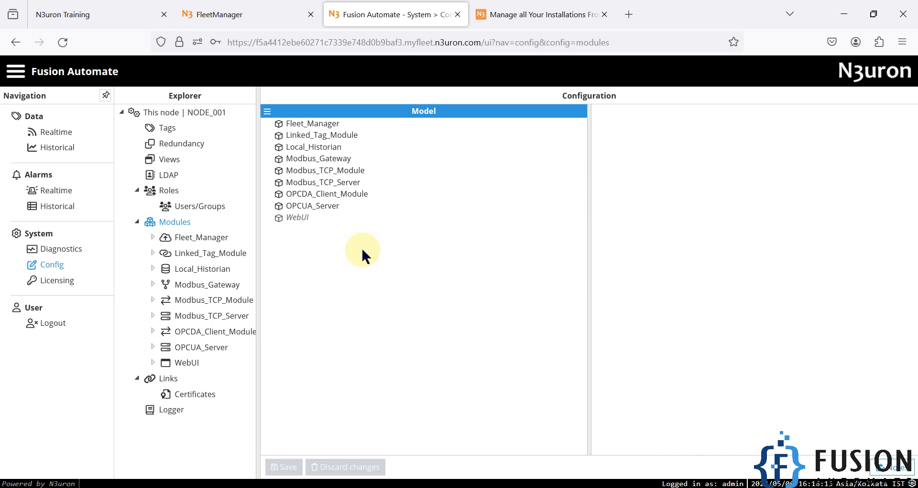
click(245, 10)
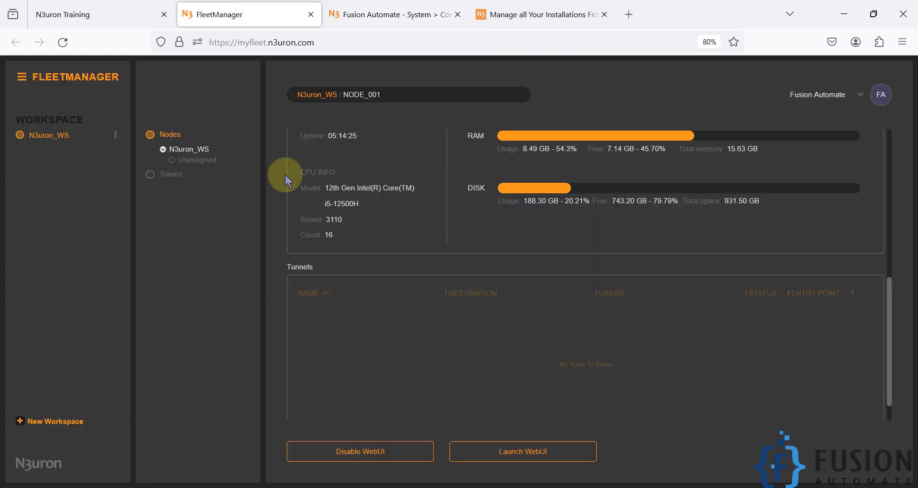
Compare the remote Fleet_Manager module settings with the FleetManager node page
click(382, 14)
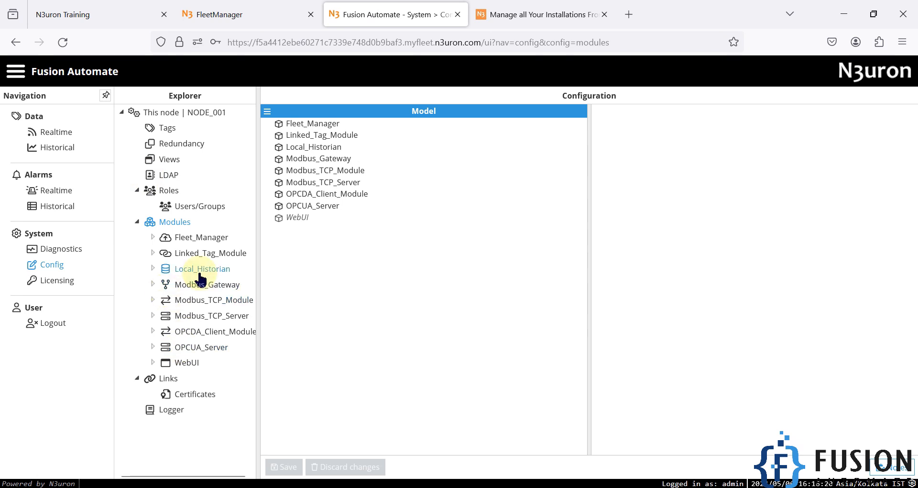
click(203, 238)
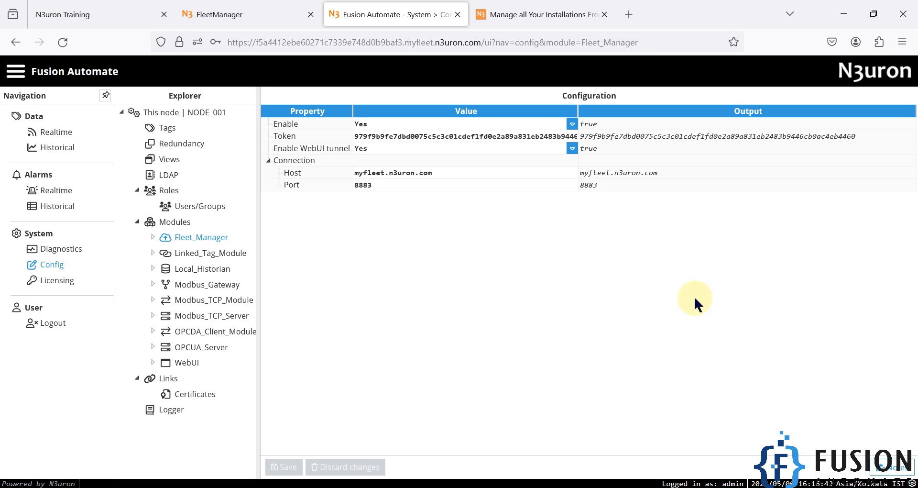
click(257, 10)
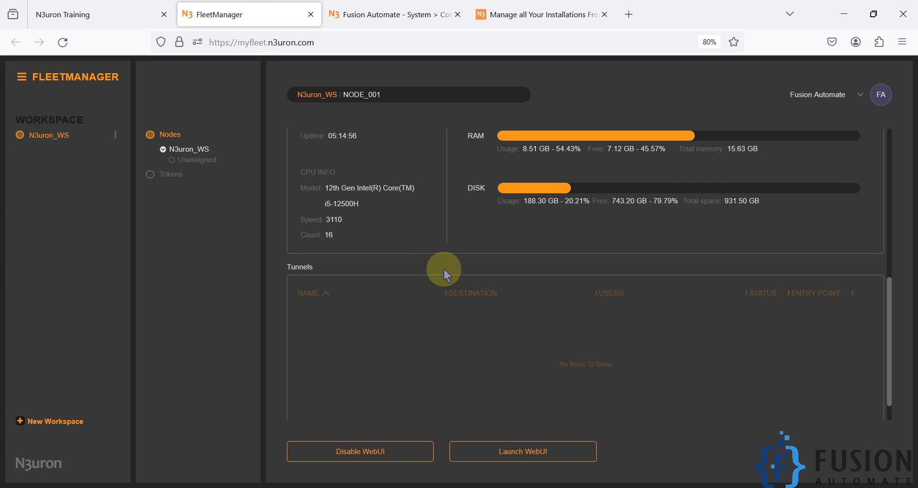
scroll(390, 271, down, 1)
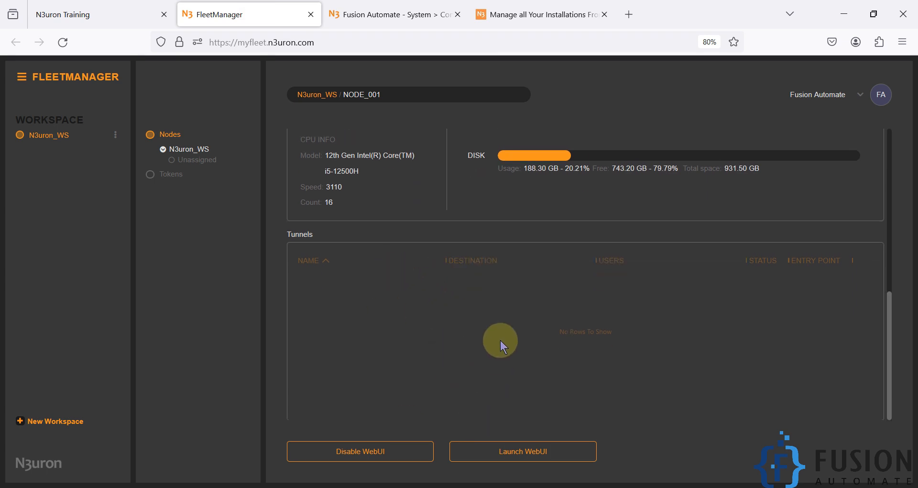
Expand the remote Fleet_Manager module and open its Tunnels configuration
click(373, 16)
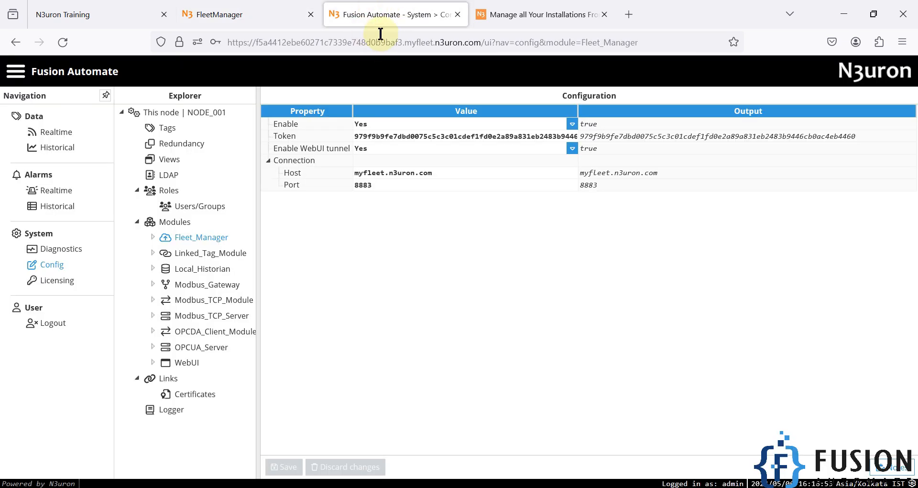
click(153, 238)
click(210, 257)
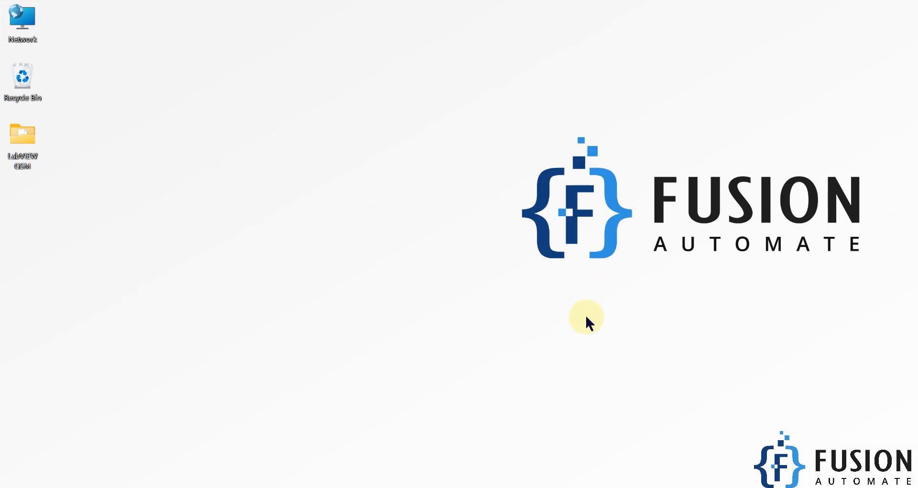
Restore the Firefox window showing the remote Fleet_Manager Tunnels configuration from the taskbar
mouse_move(151, 487)
click(131, 436)
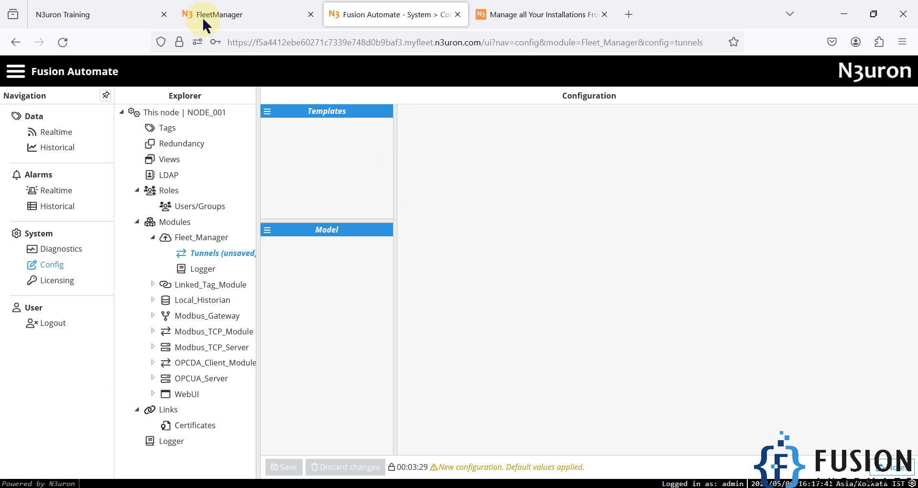
Revisit the FleetManager node page and N3uron Training tab, then show the desktop with Win+D
click(229, 15)
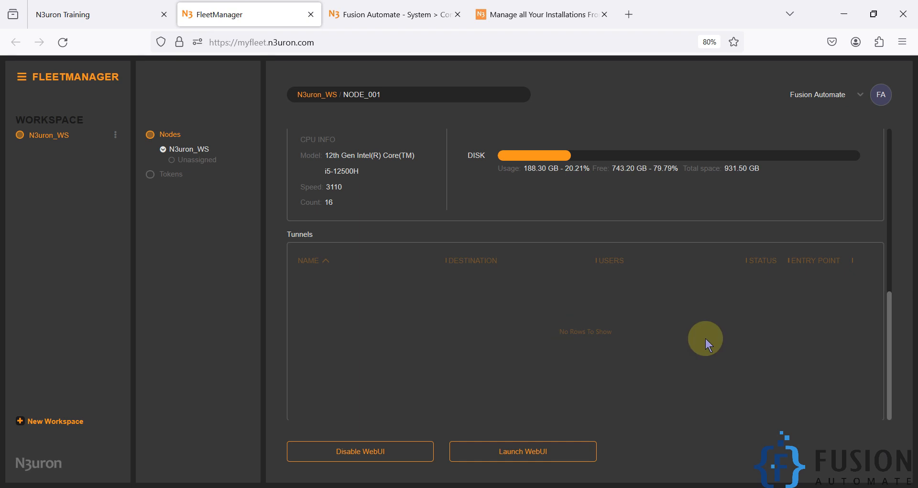
scroll(705, 337, up, 10)
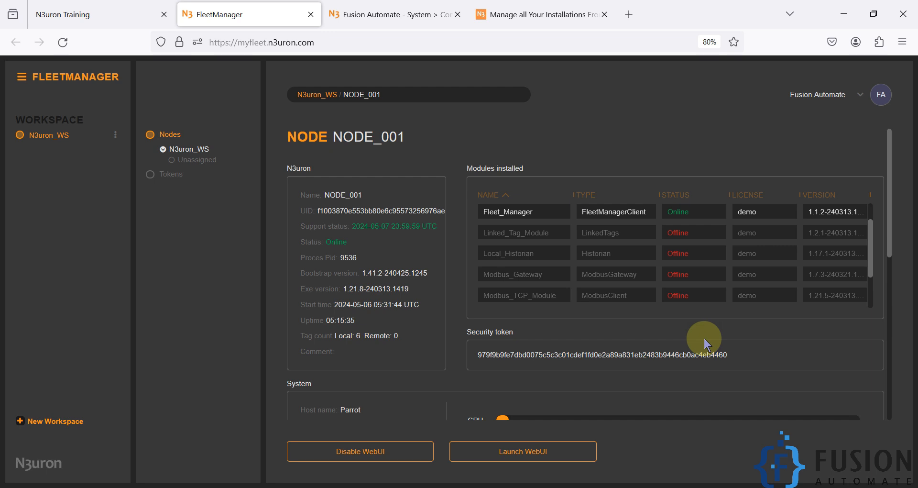
click(64, 10)
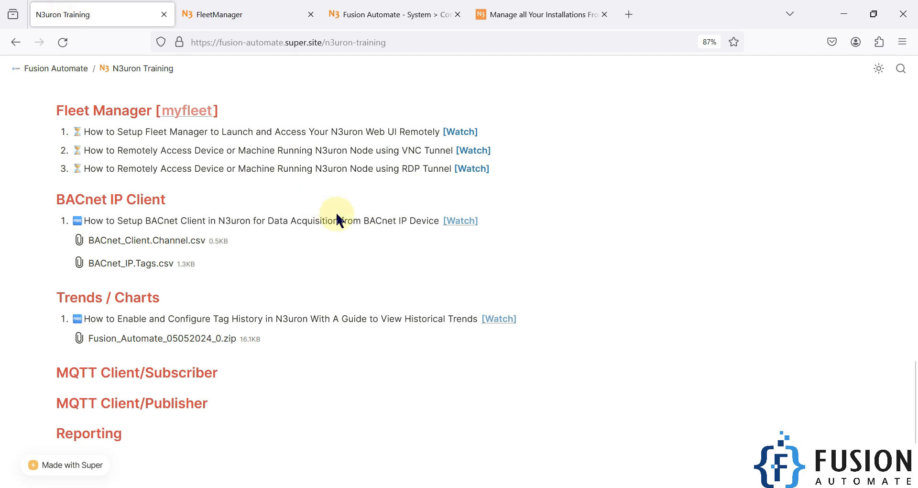
key(super+d)
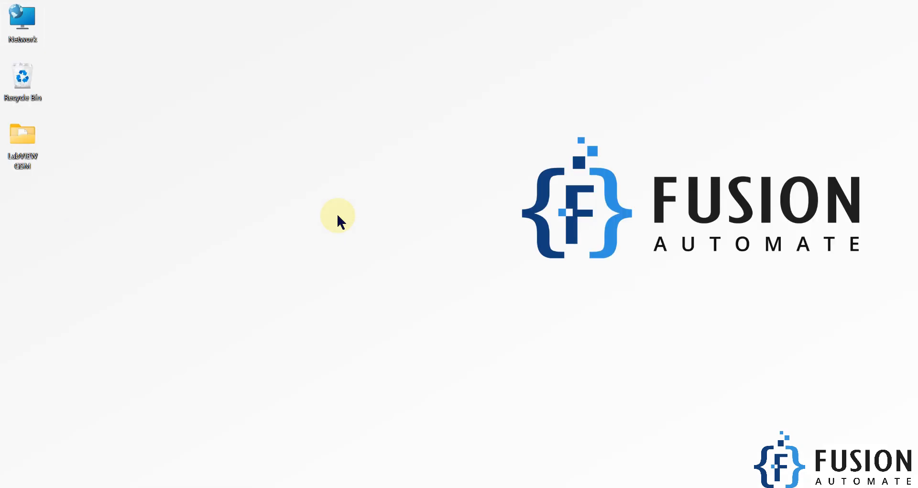